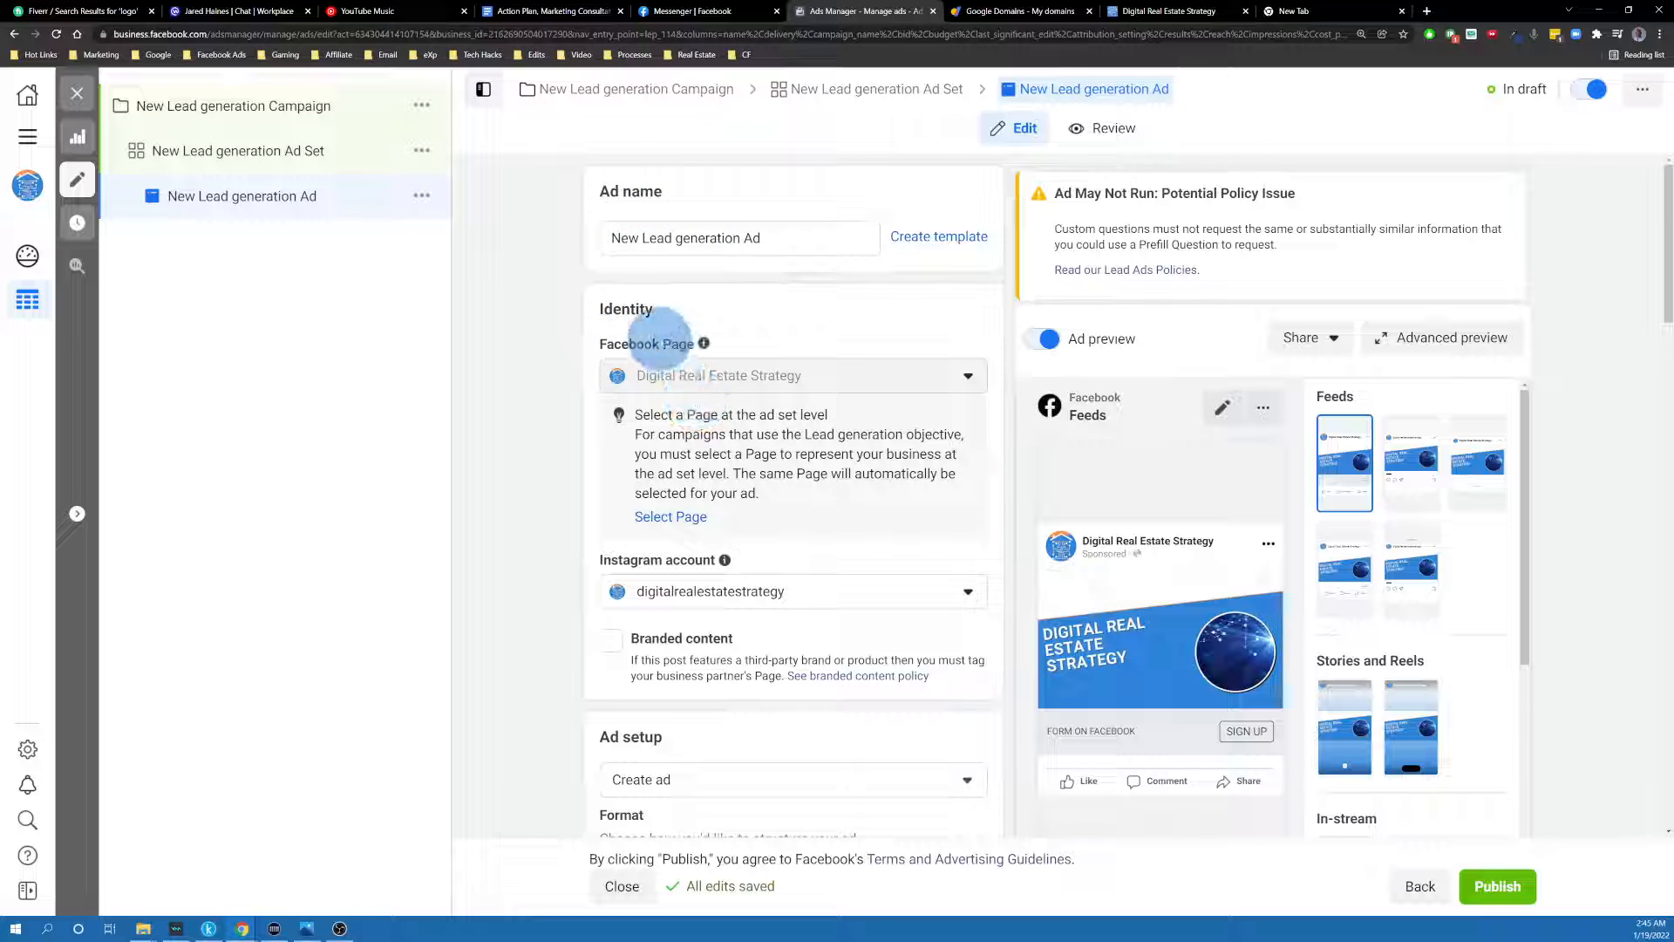
Step: Review the ad's identity, ad setup options and format settings before editing its creative
scroll(720, 563, down, 2)
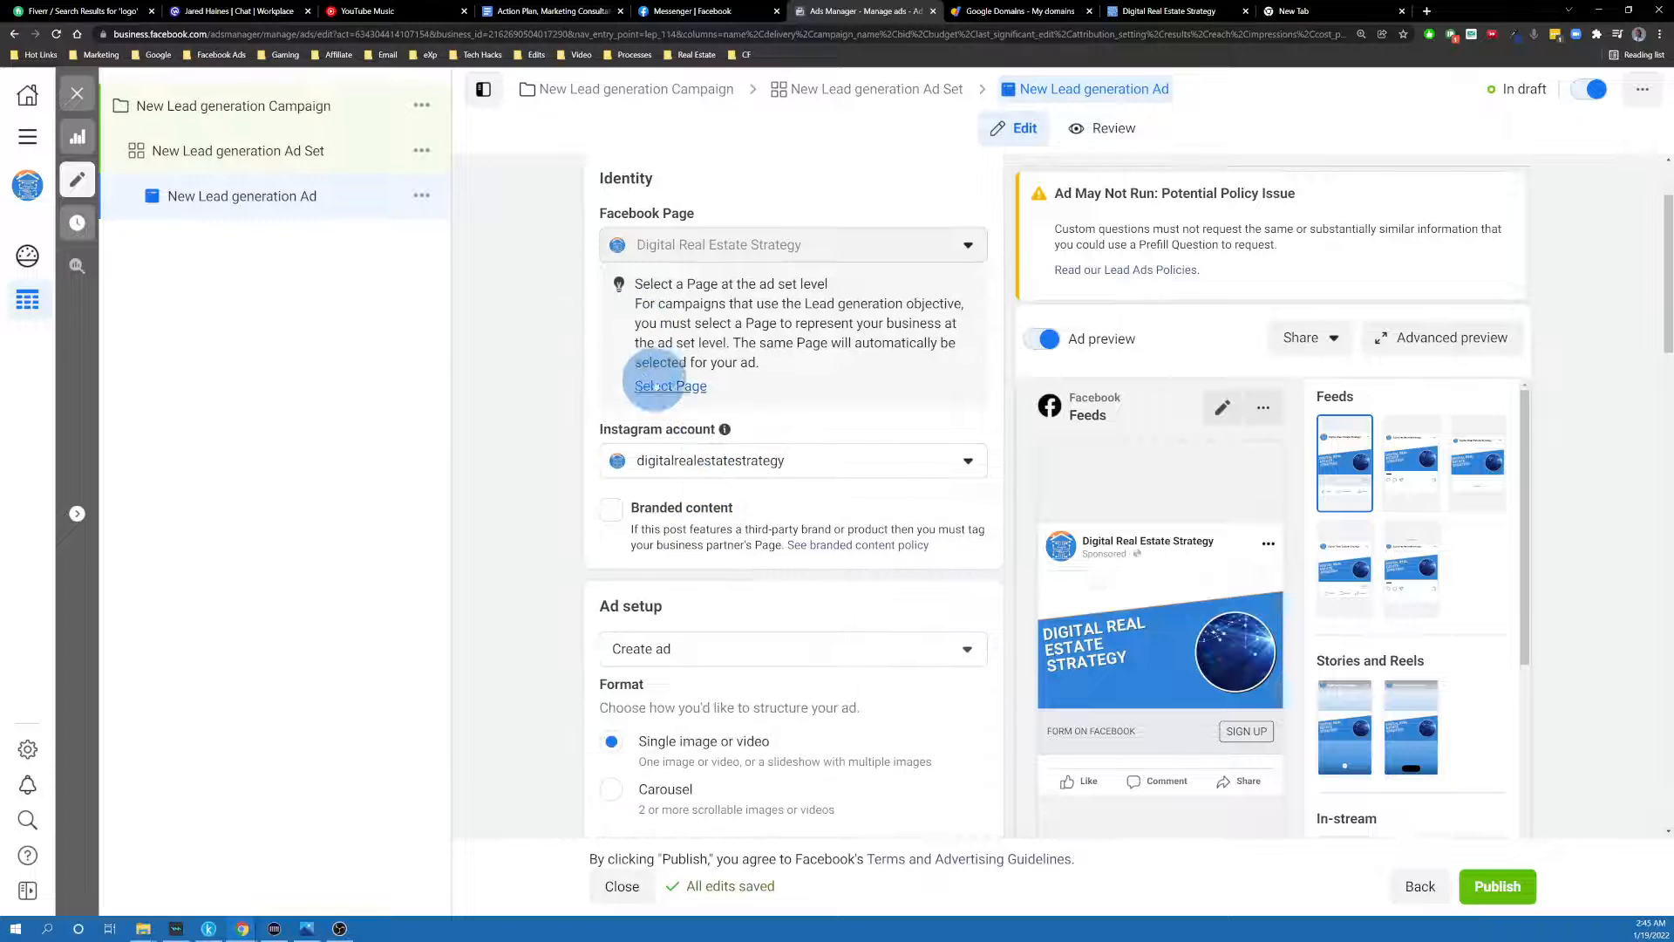
scroll(652, 380, up, 2)
scroll(610, 383, down, 5)
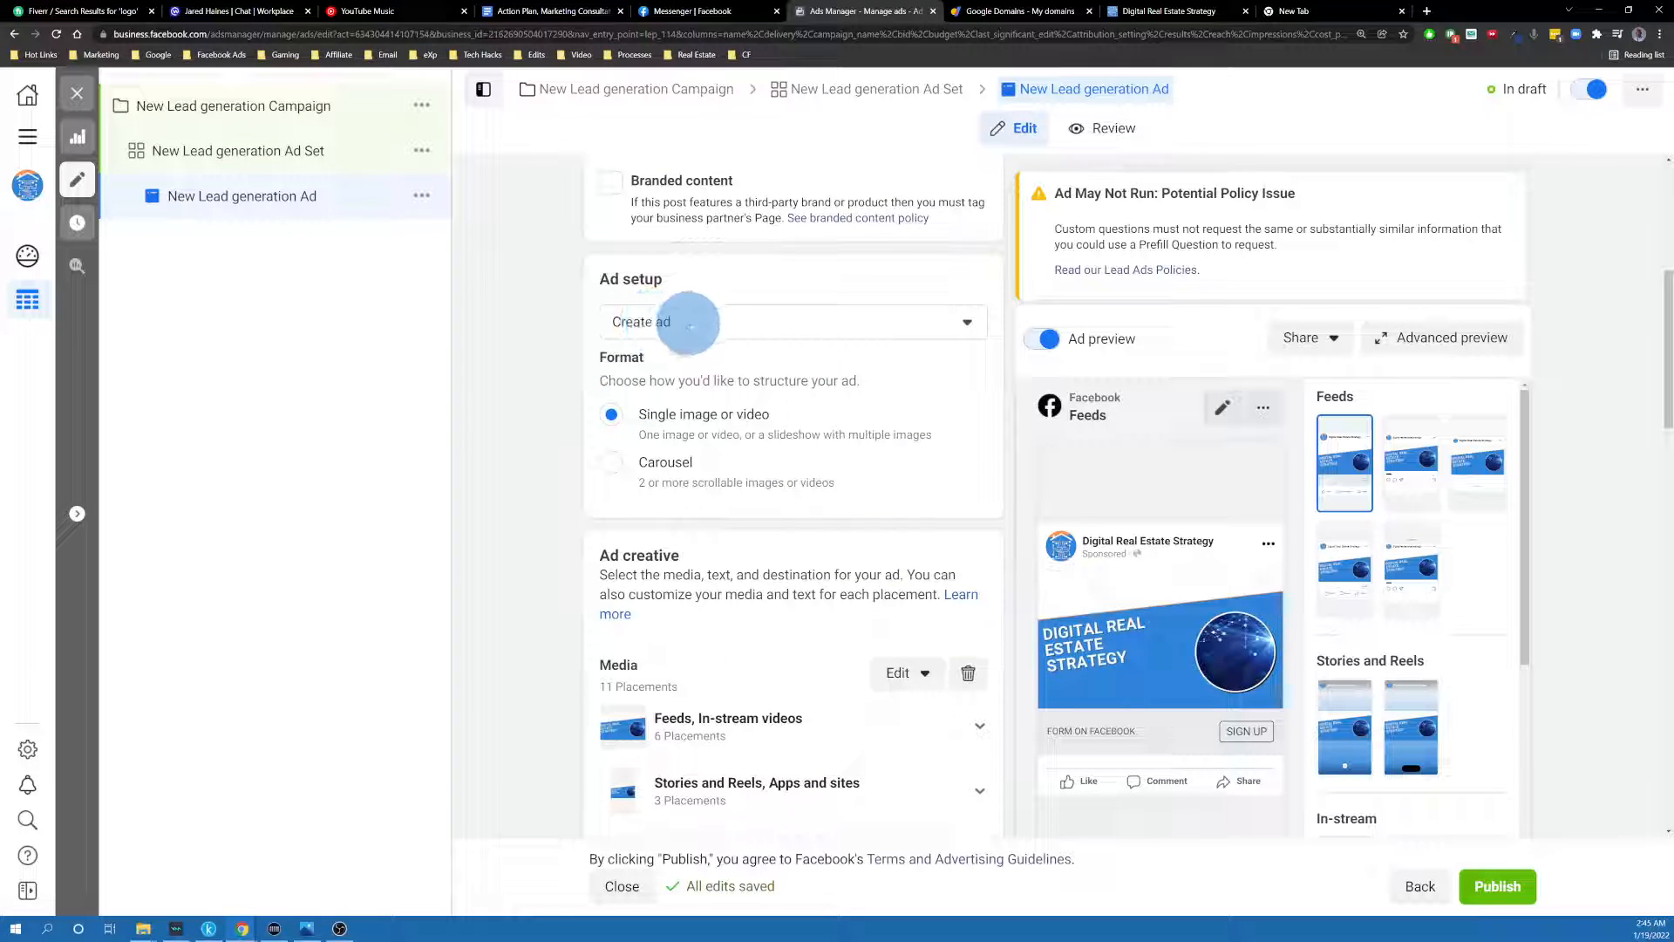
click(691, 322)
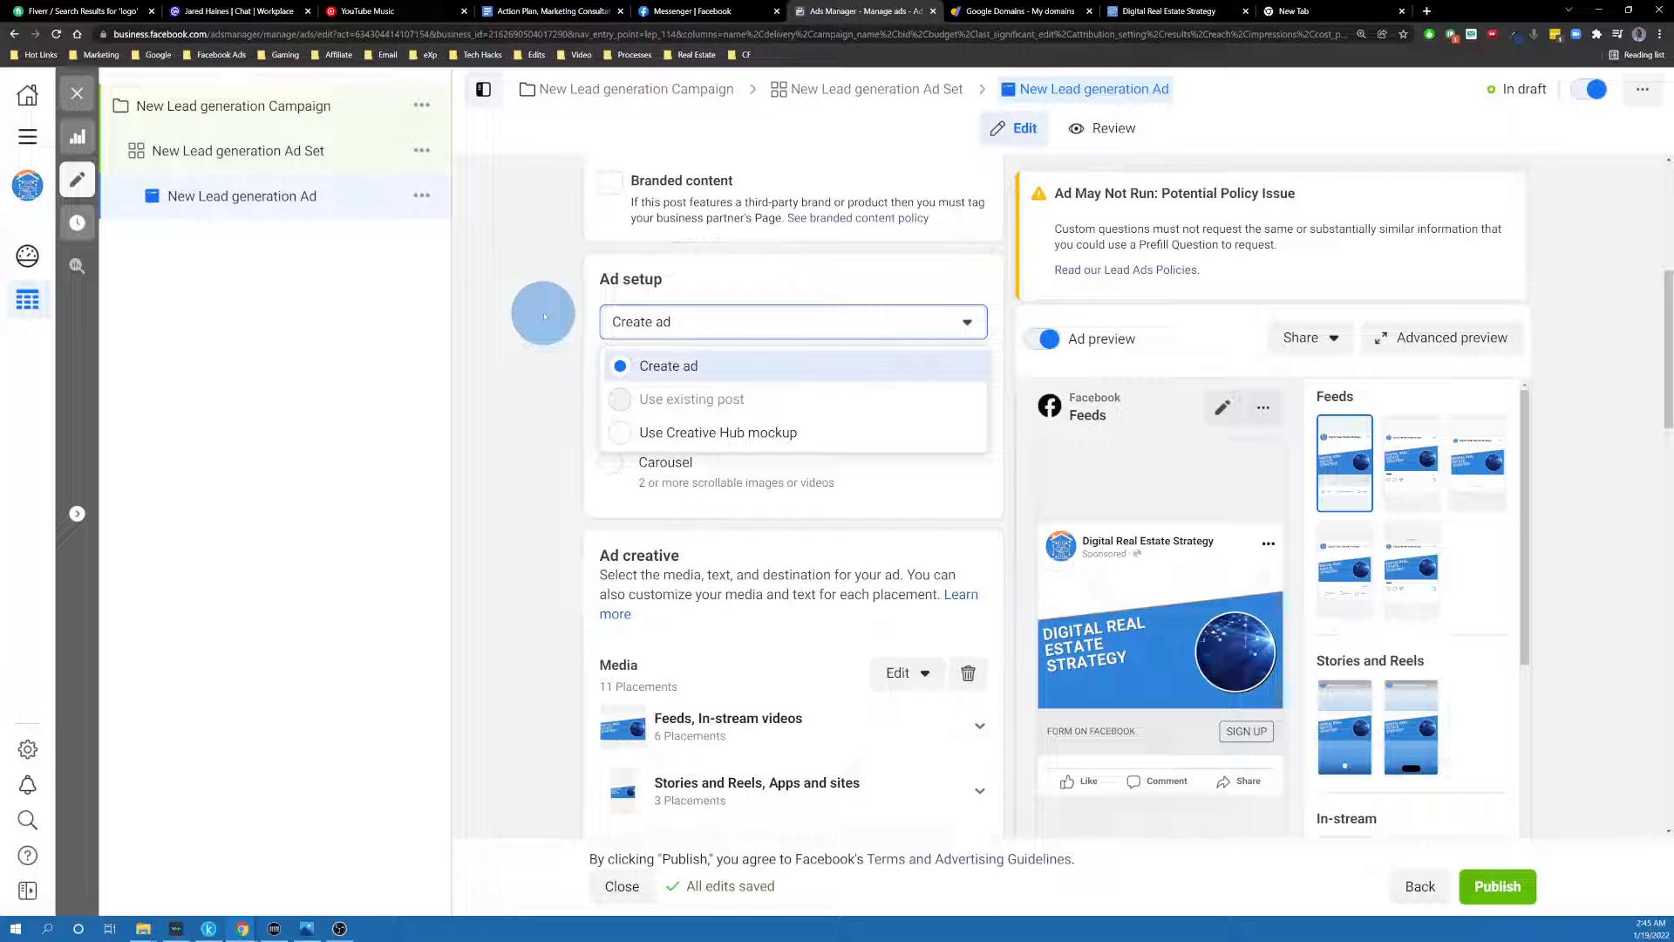
click(532, 319)
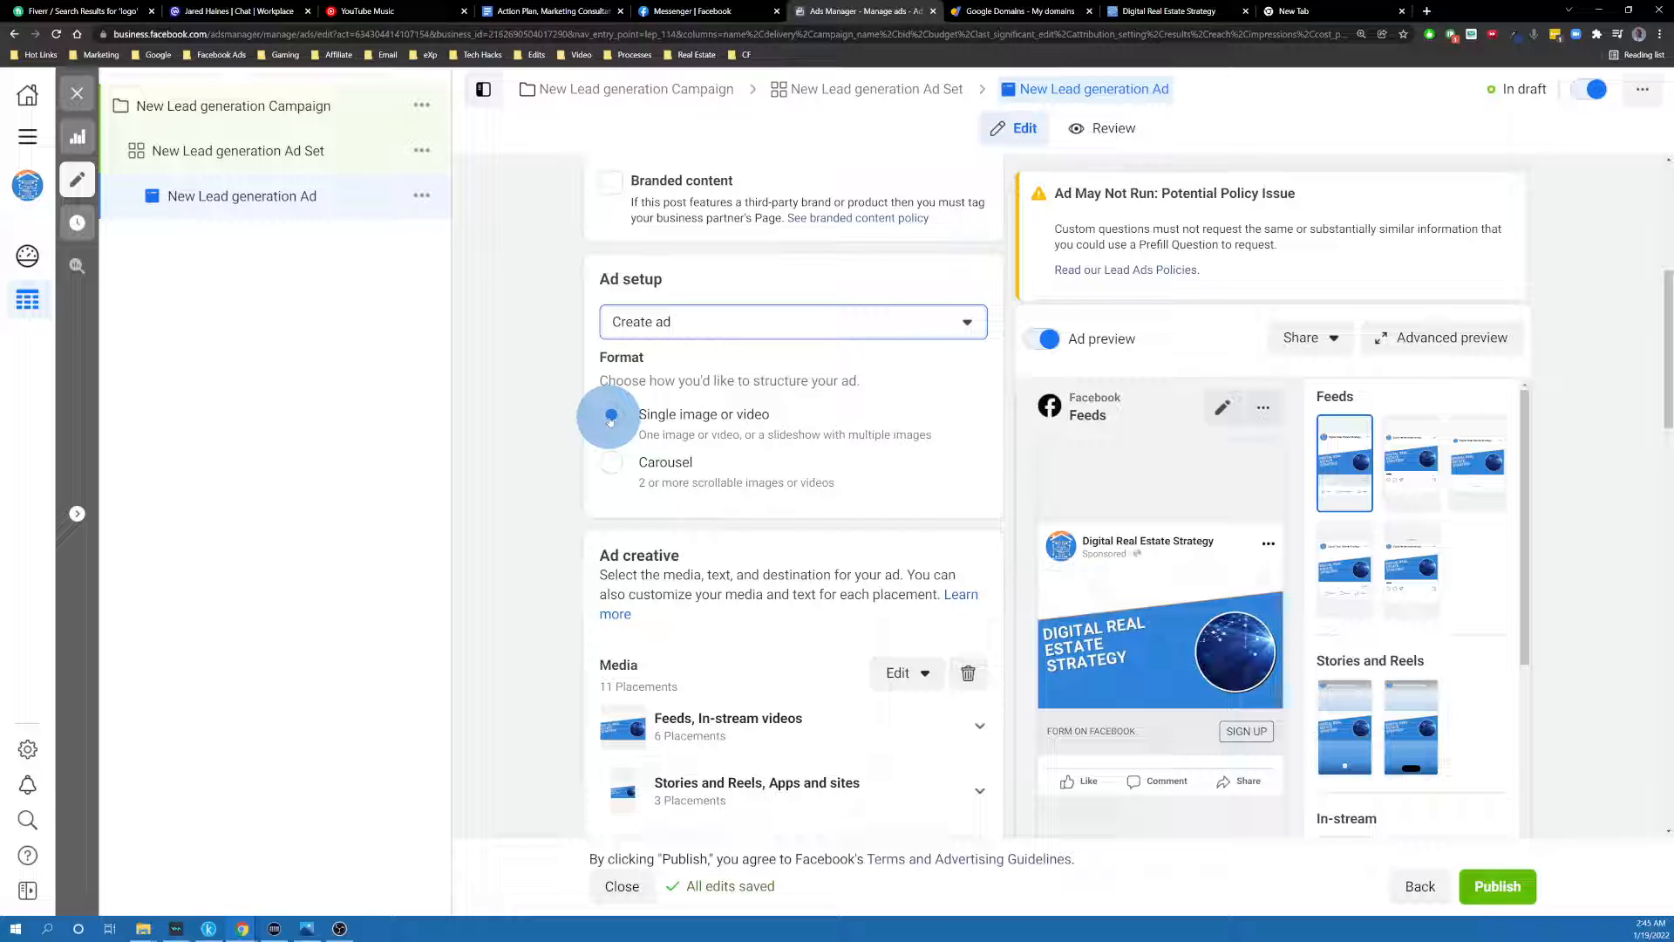
scroll(641, 501, down, 2)
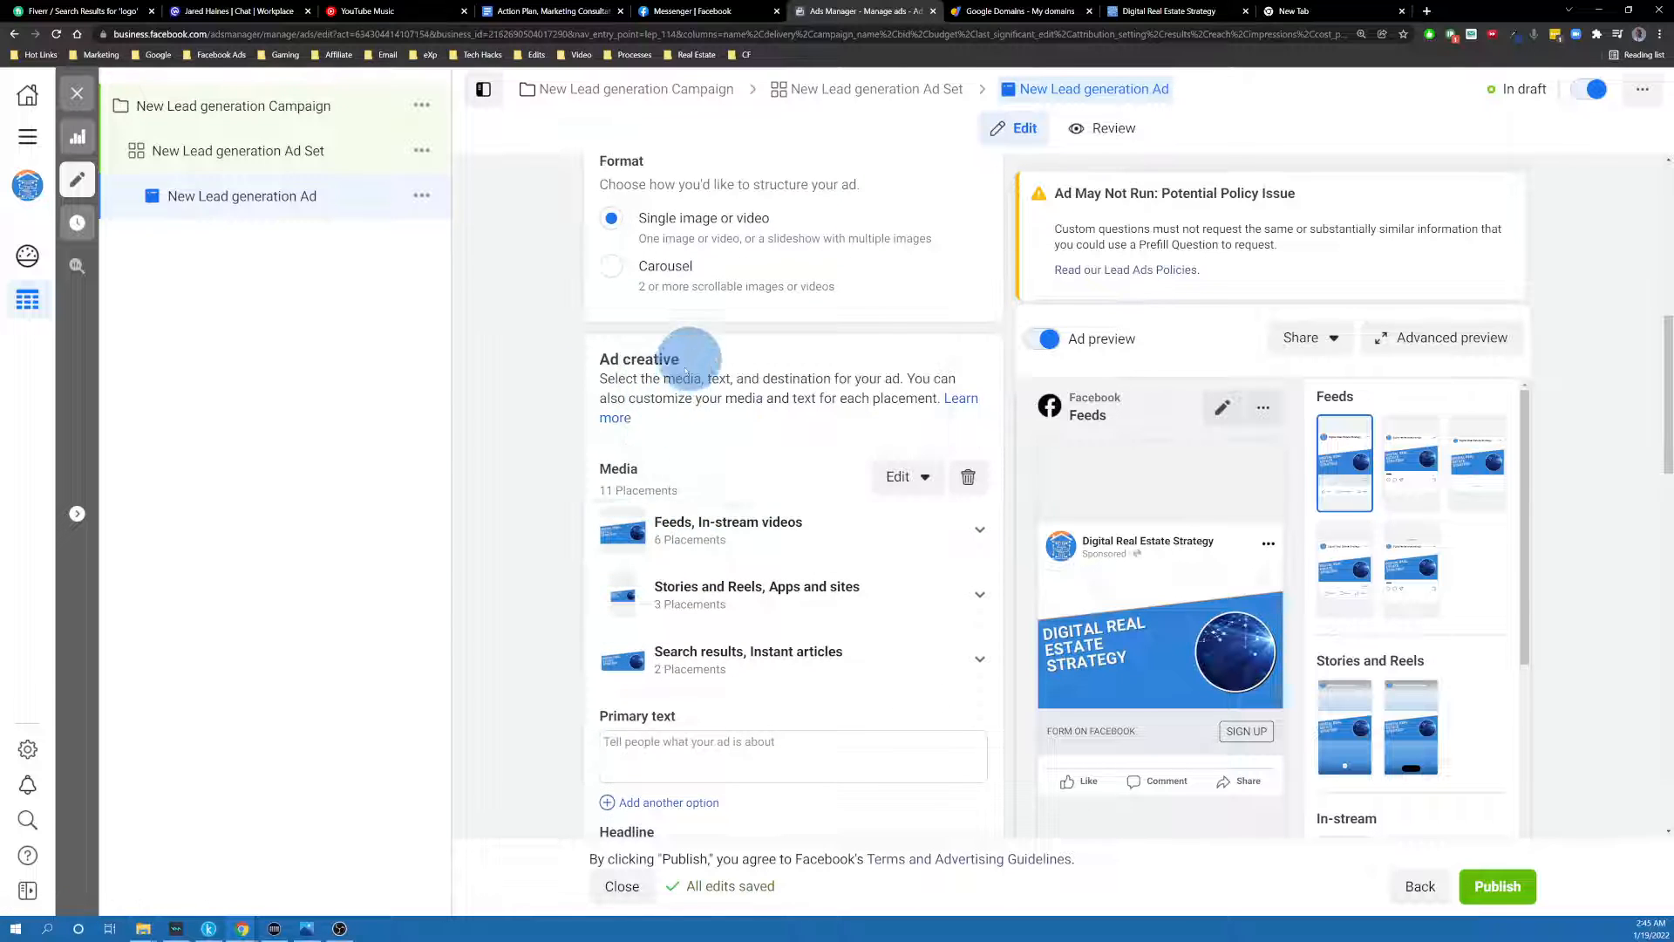
scroll(747, 422, up, 3)
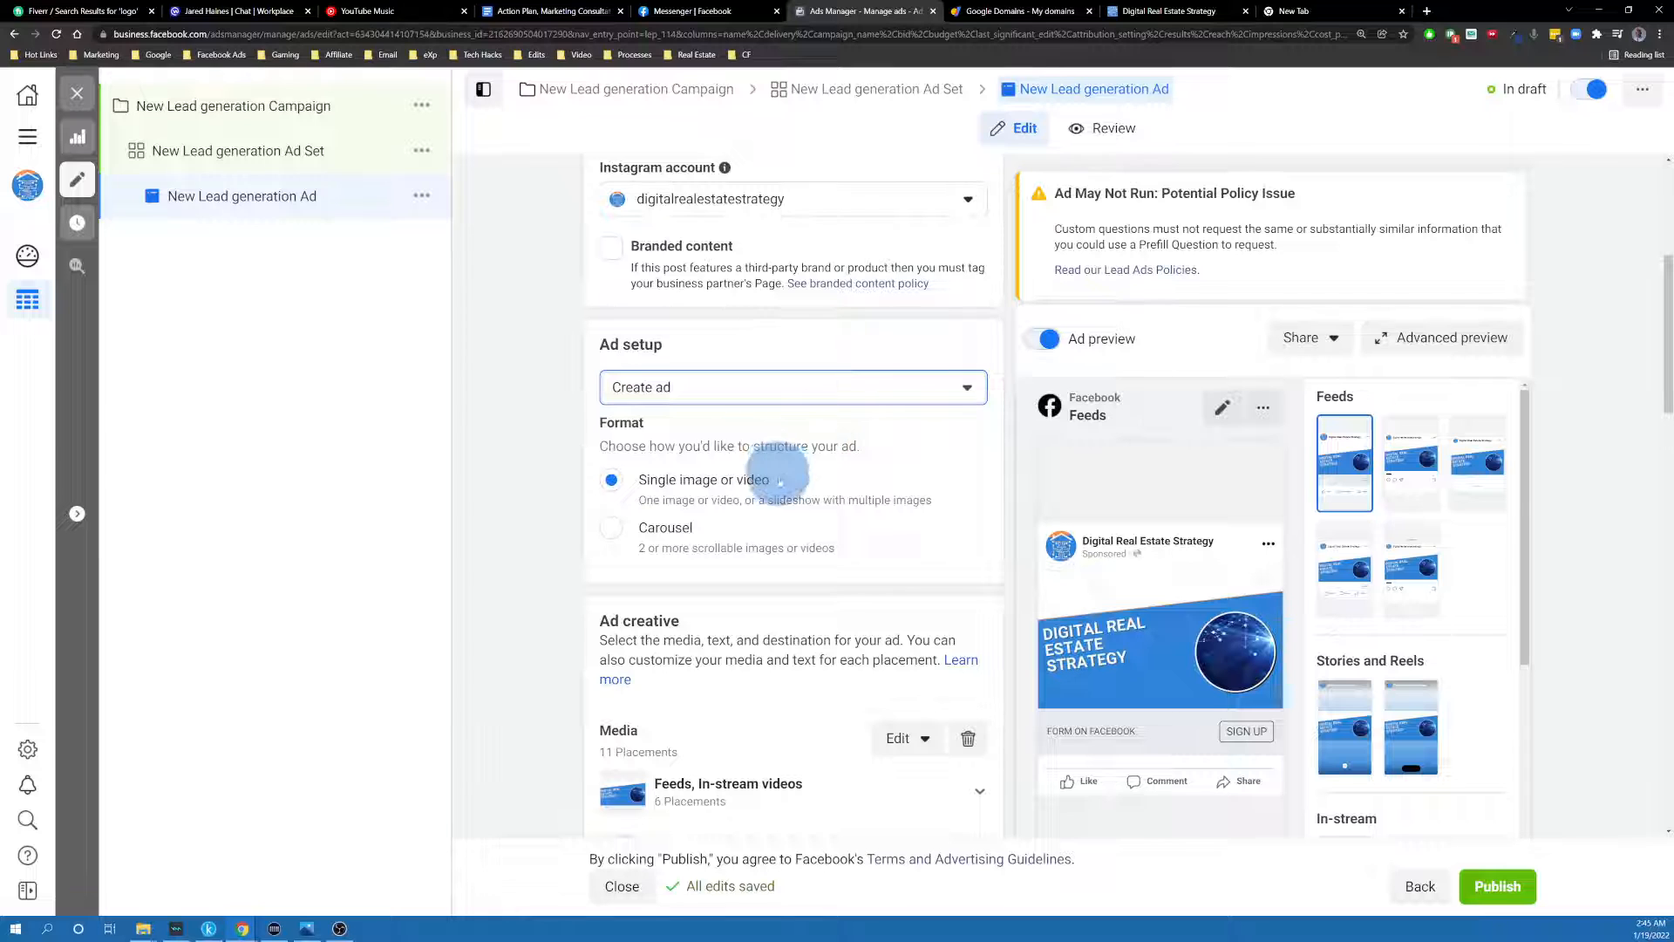
scroll(772, 475, down, 3)
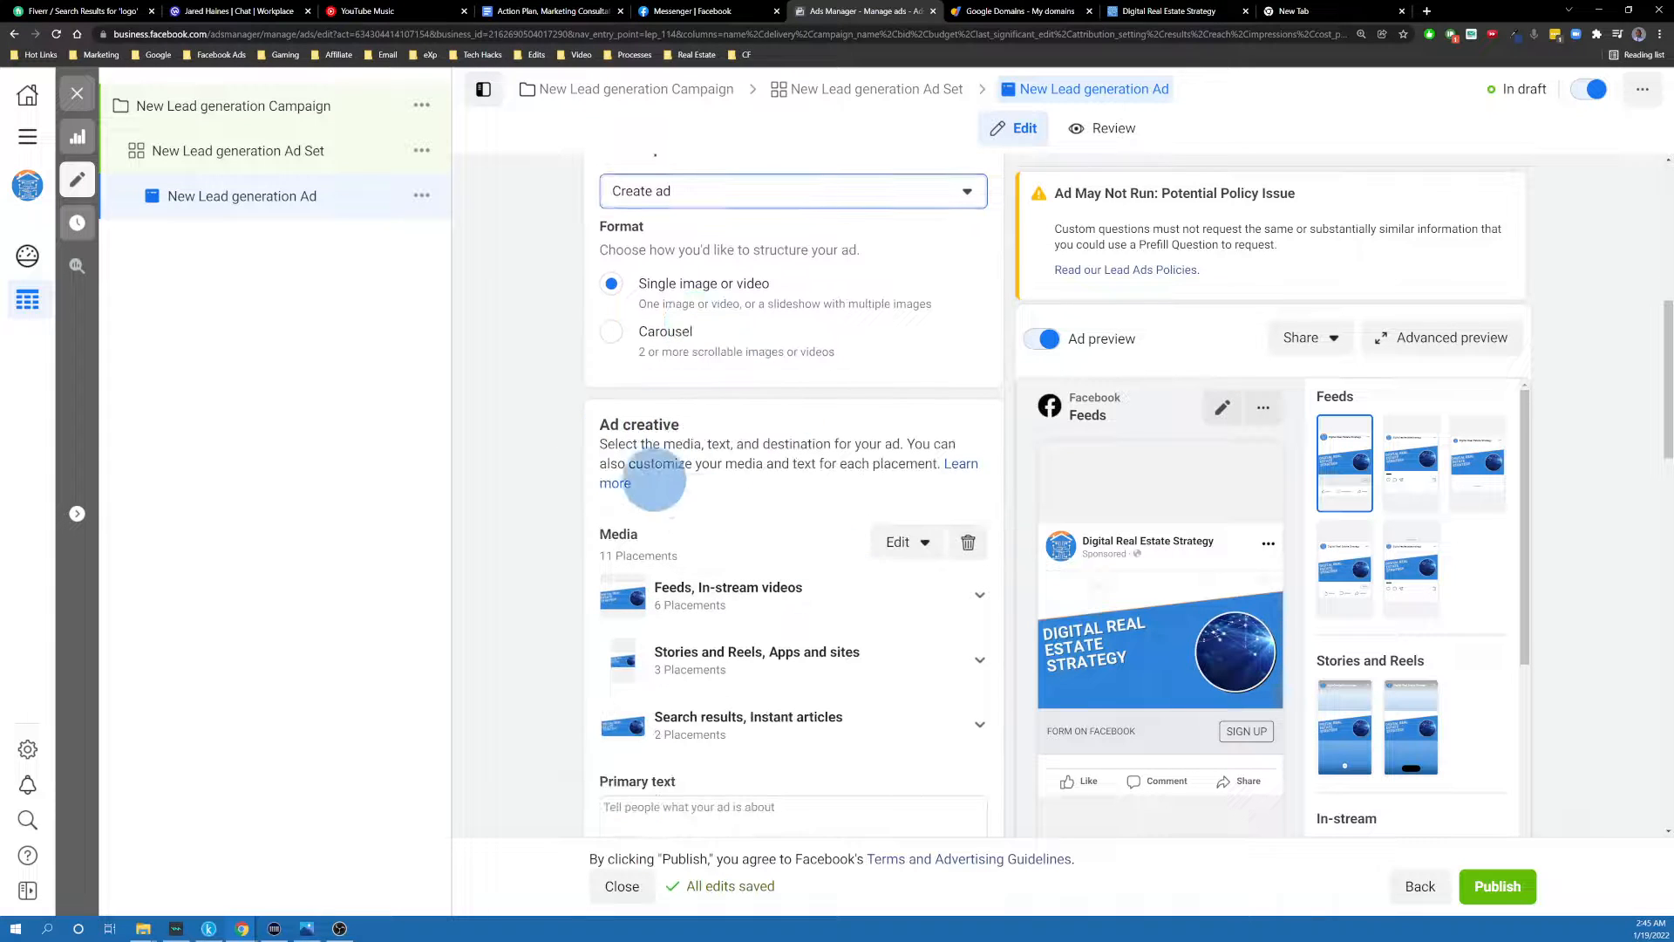
Step: Open the ad creative's media for editing and go back to the media selection stage
scroll(654, 474, down, 2)
scroll(665, 442, up, 3)
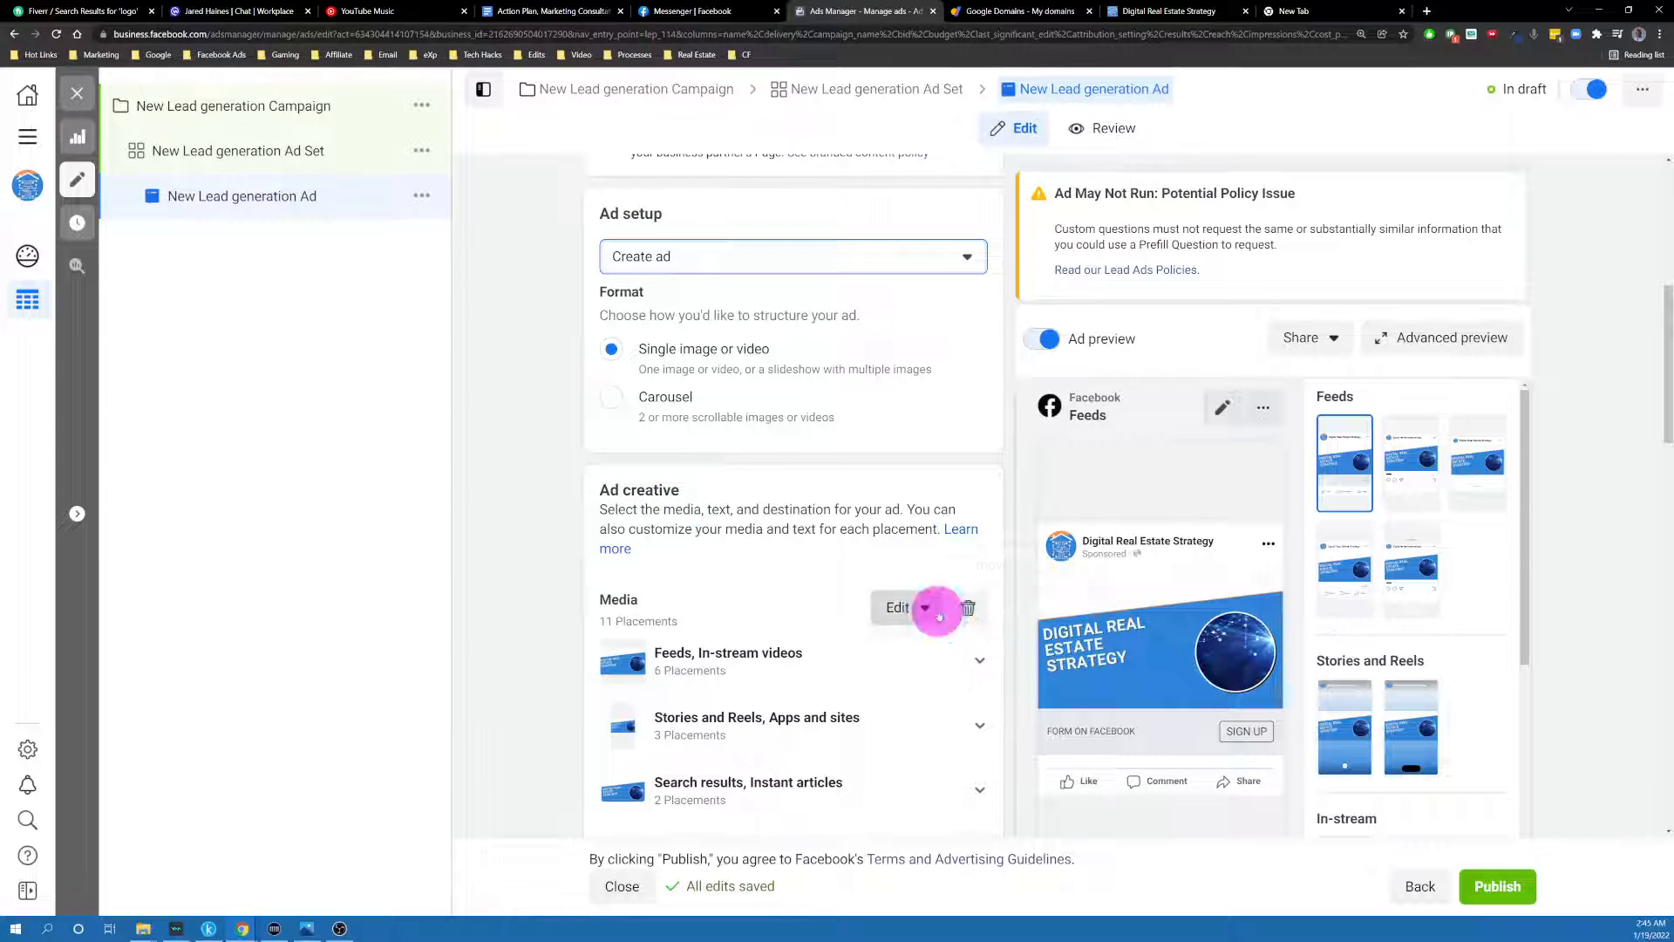
click(924, 608)
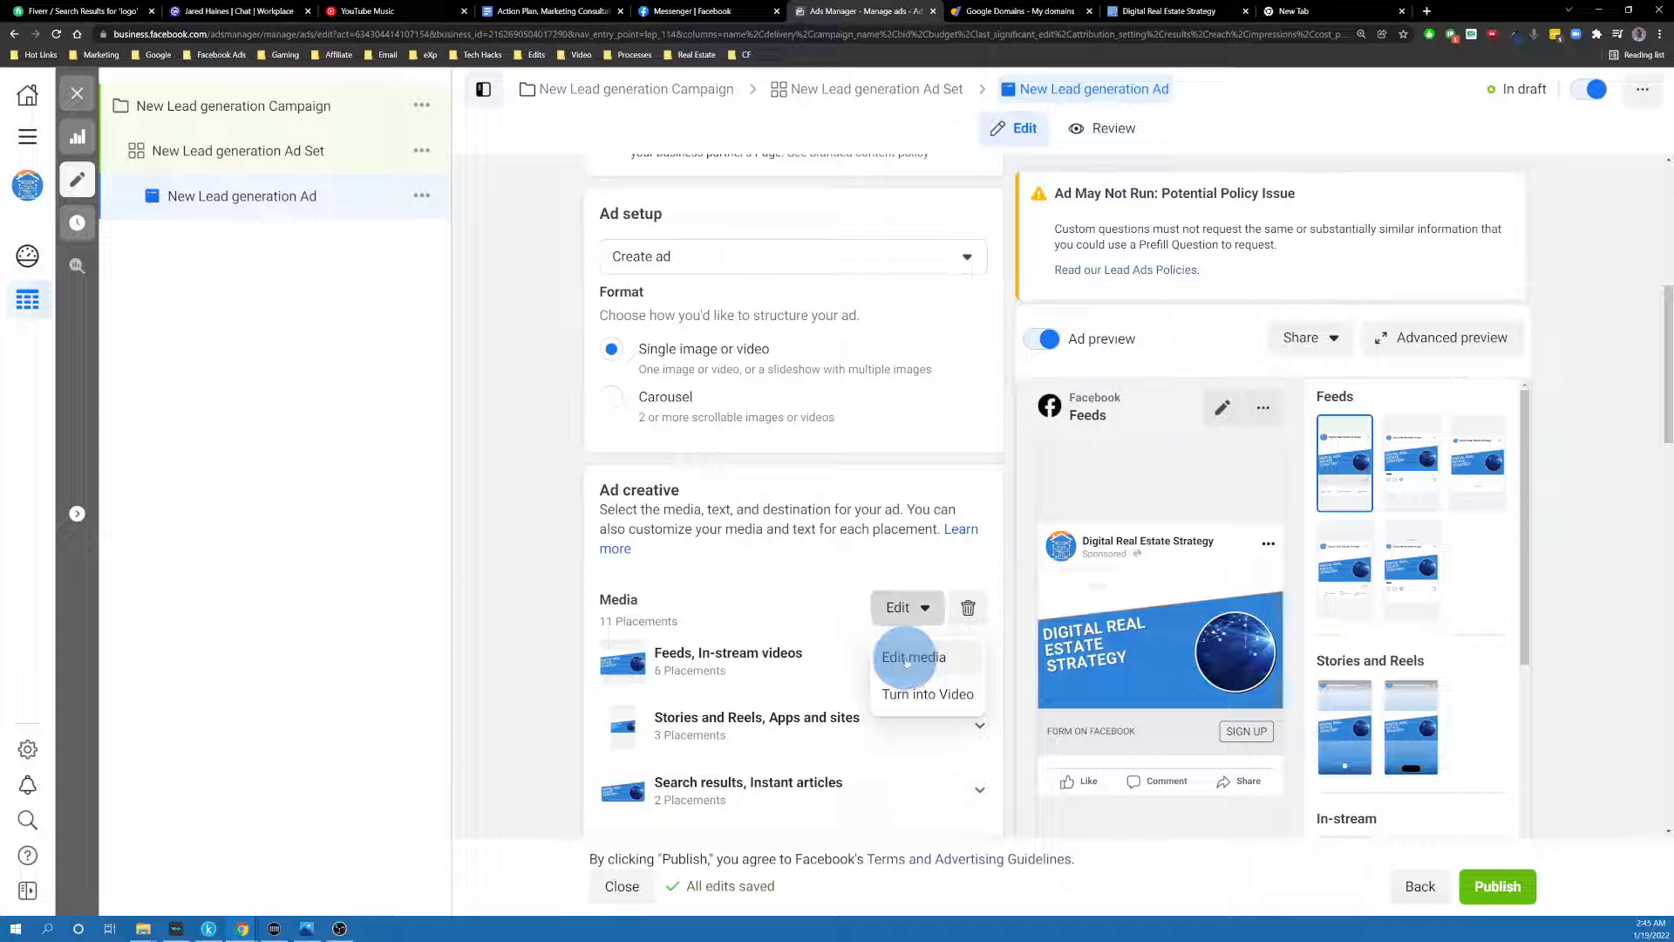
click(906, 660)
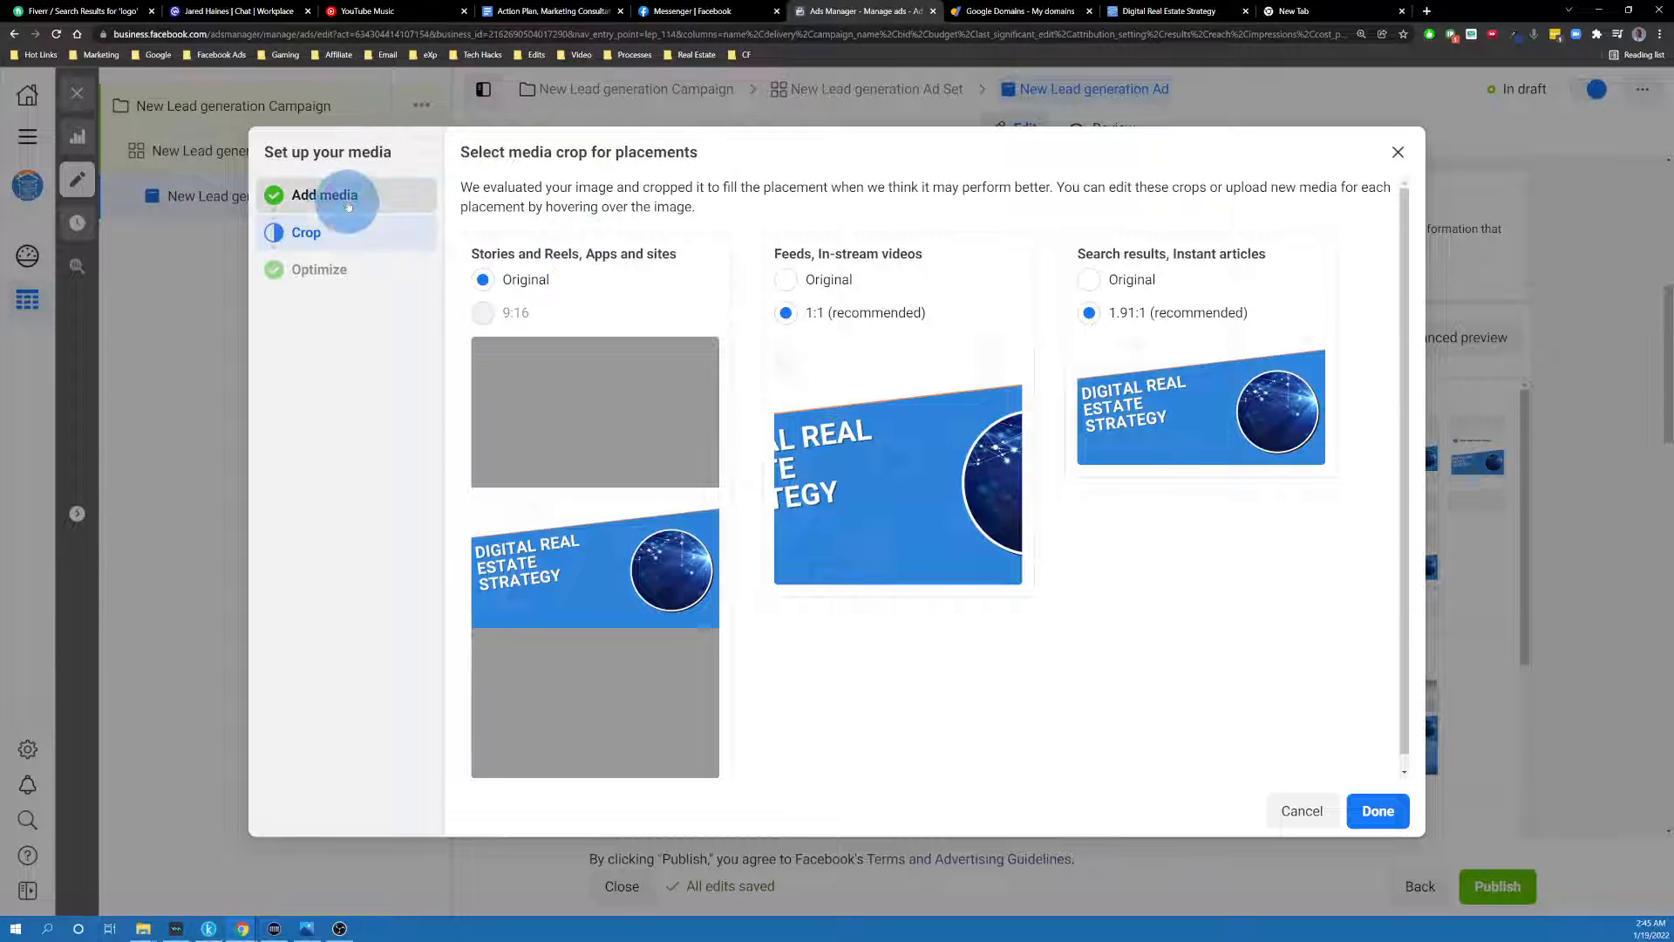
click(348, 205)
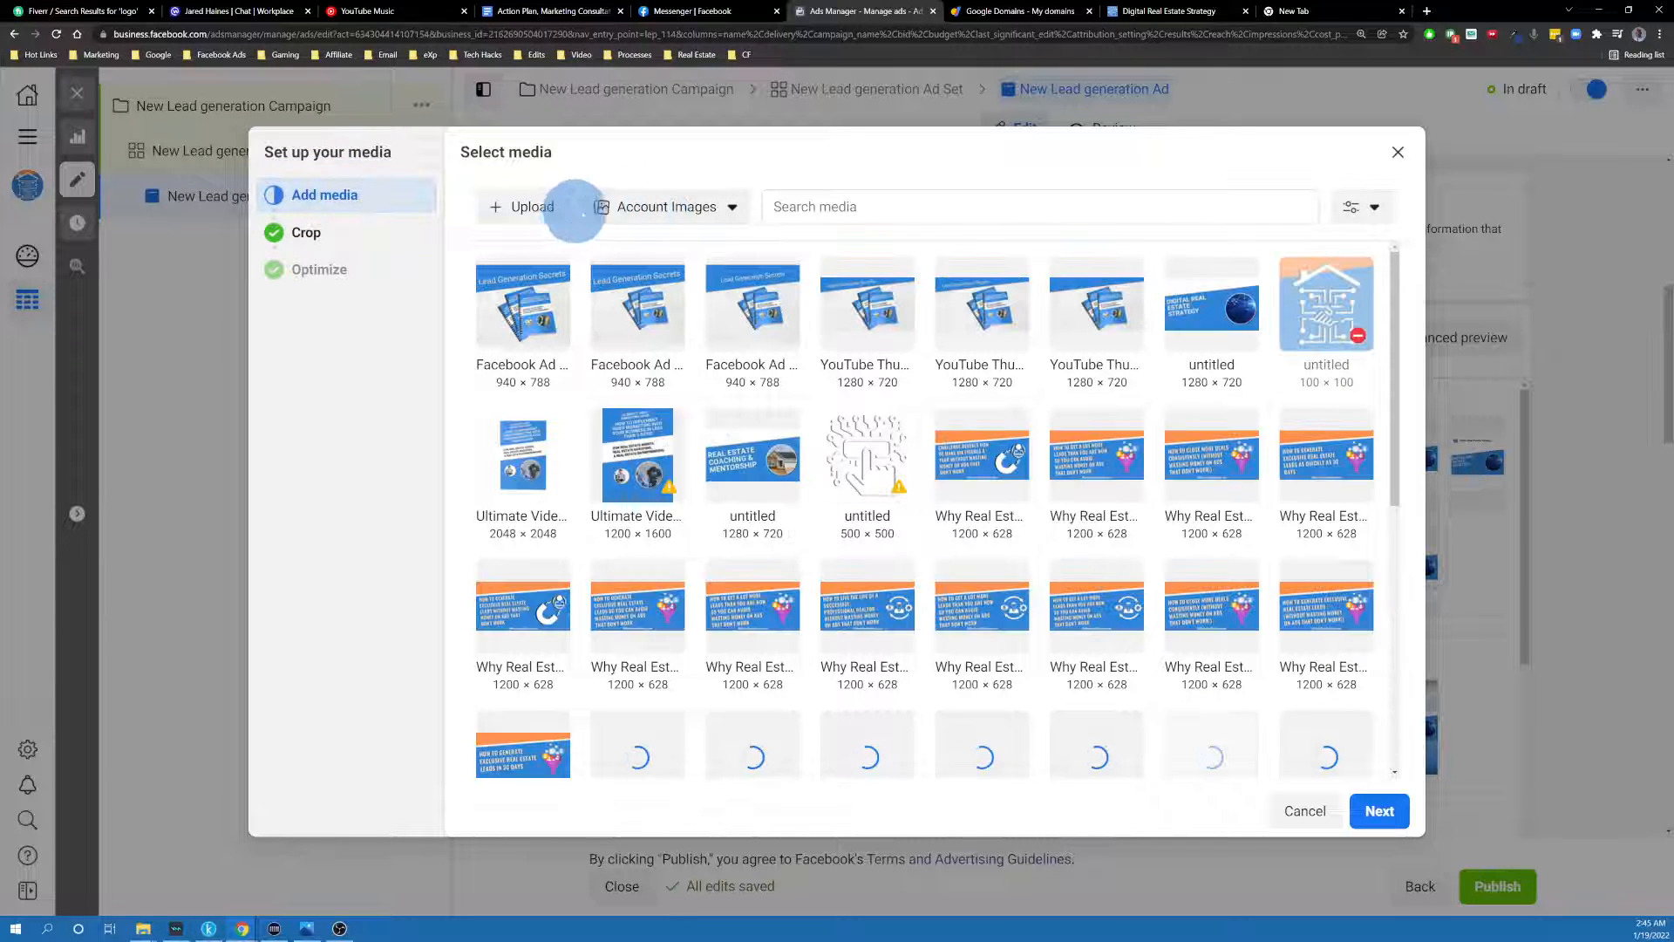
Step: Select the 1200 × 628 "I Buy Houses" picture from the account images and continue to the crop stage
click(701, 210)
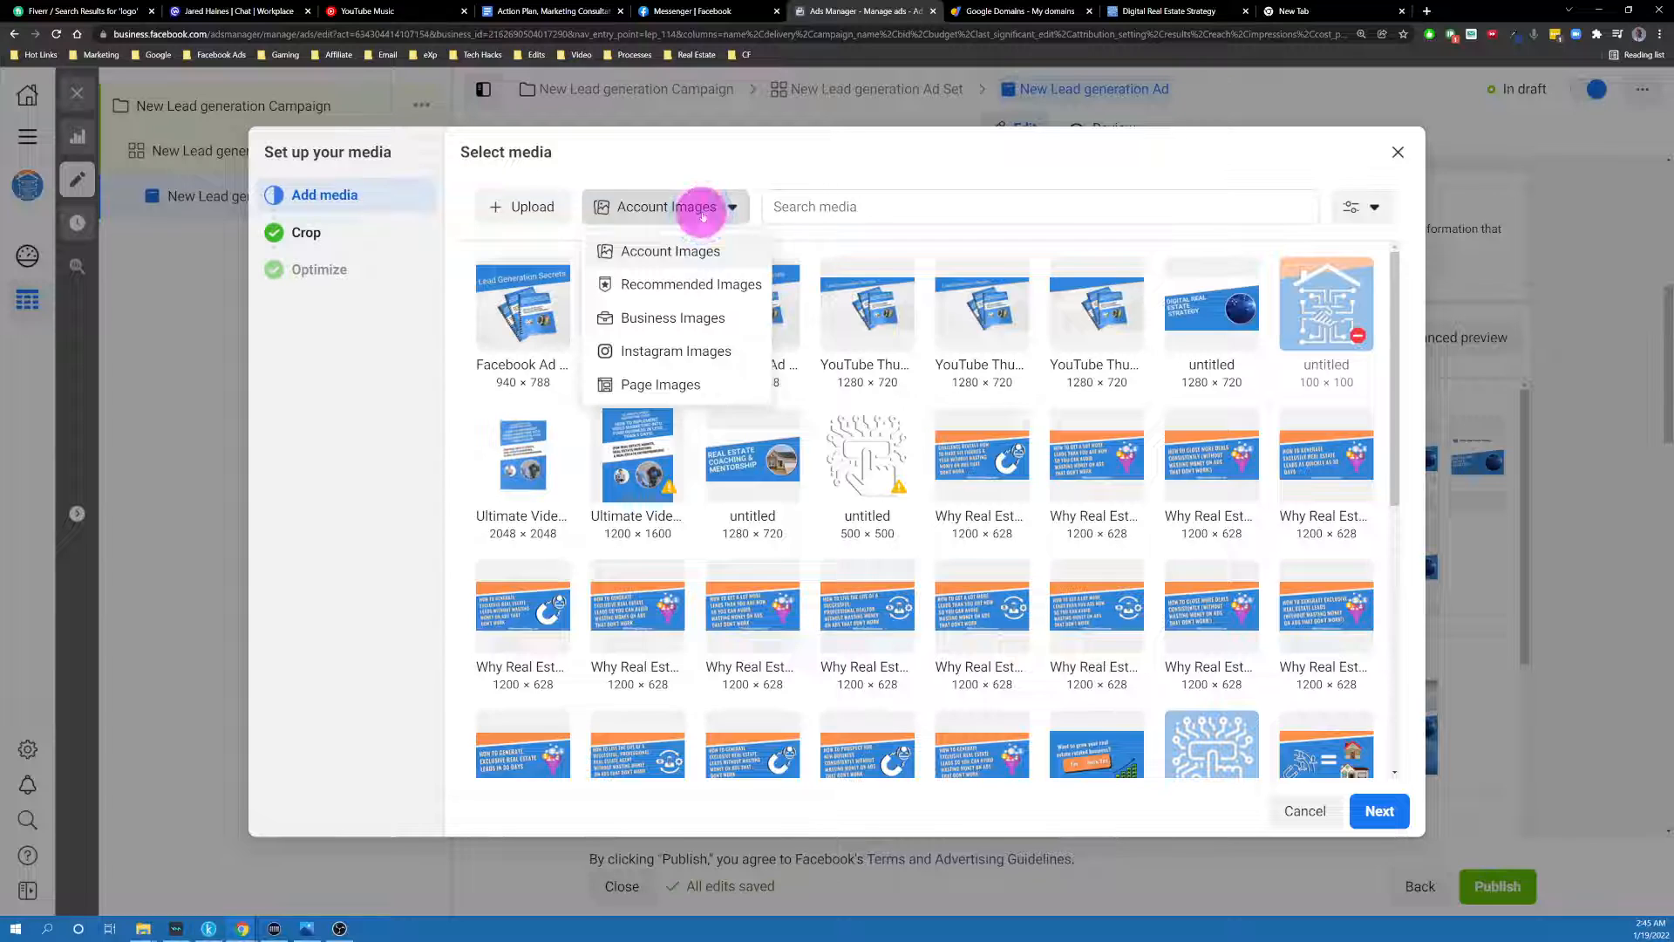
scroll(878, 411, down, 6)
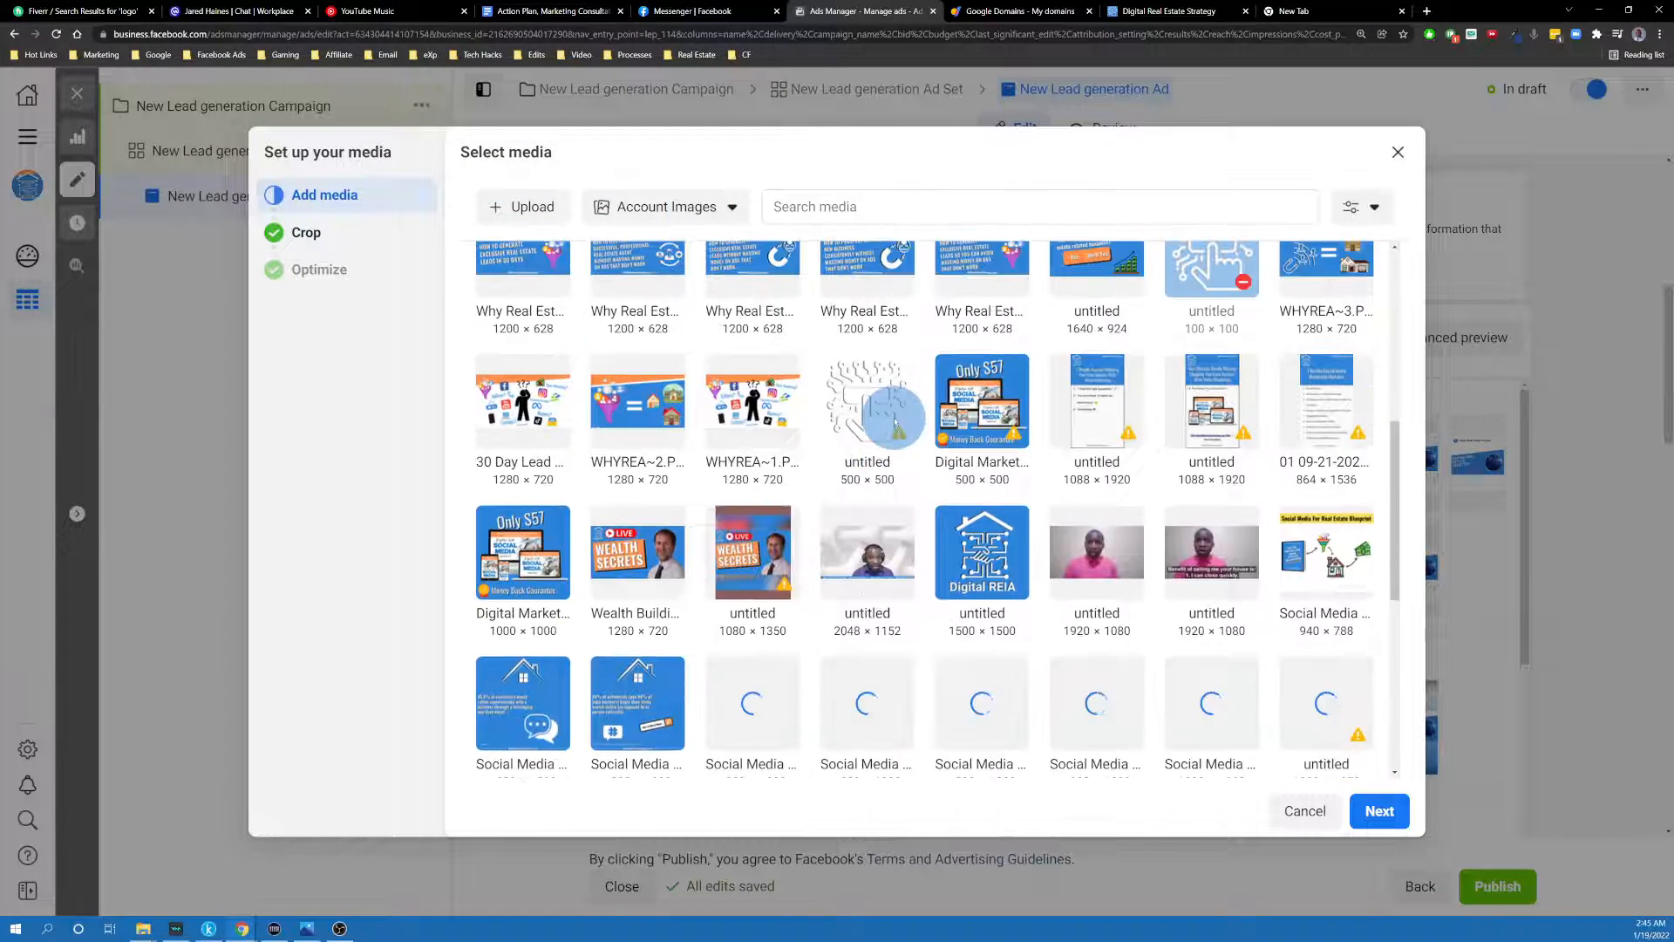
scroll(894, 422, down, 3)
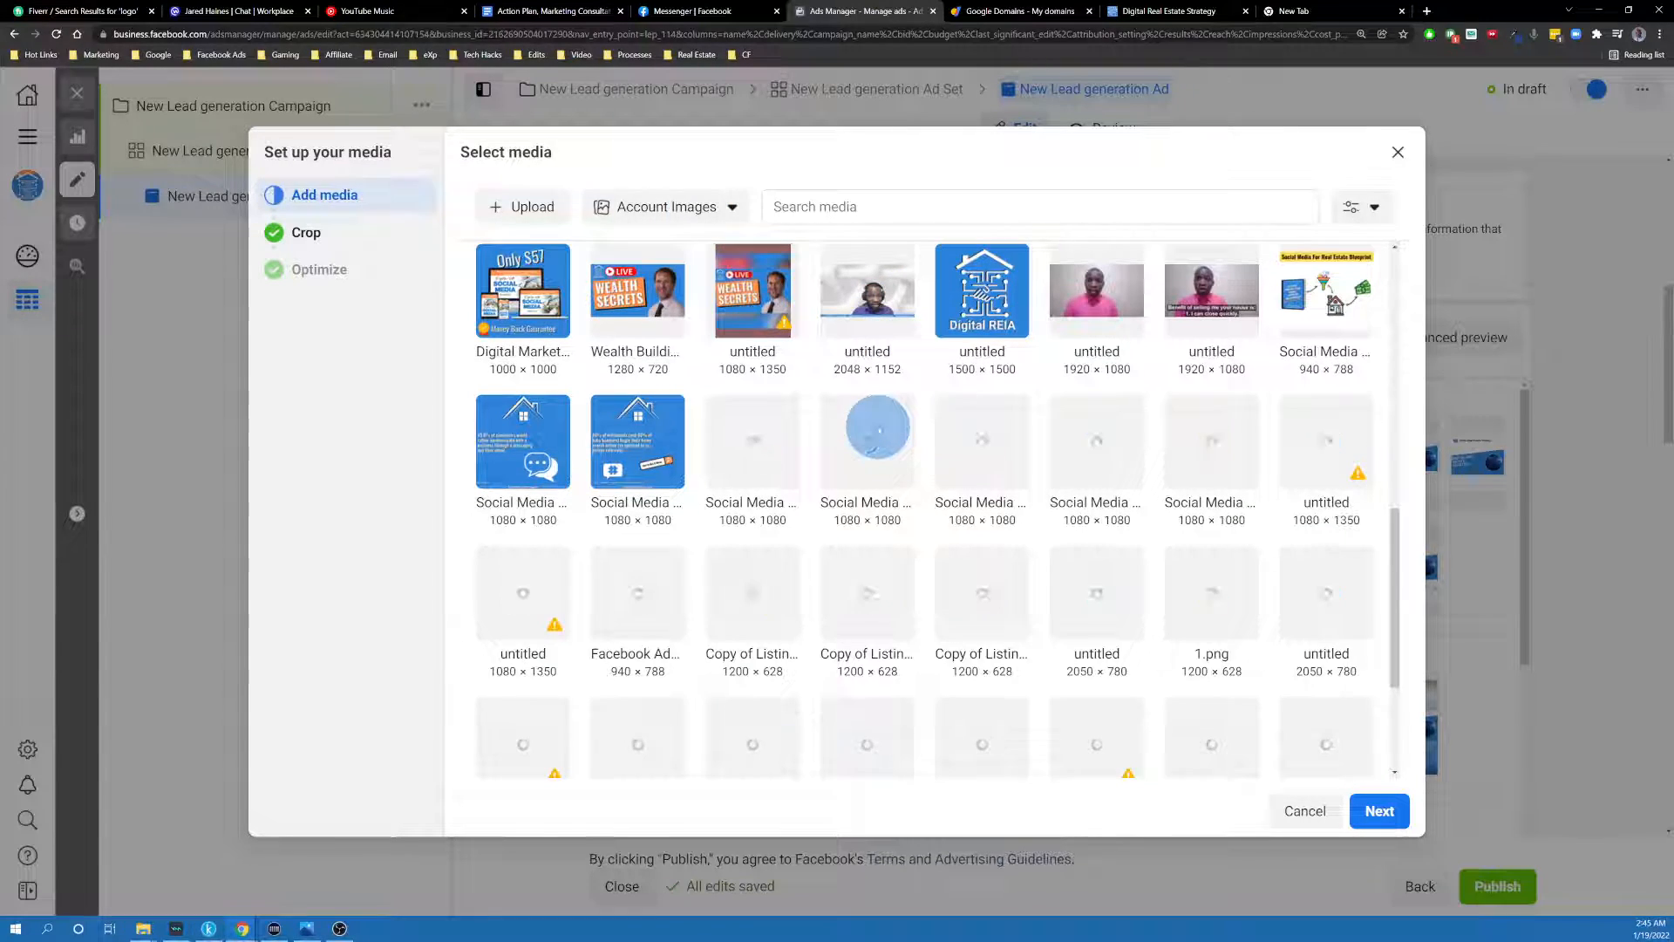
scroll(878, 427, down, 2)
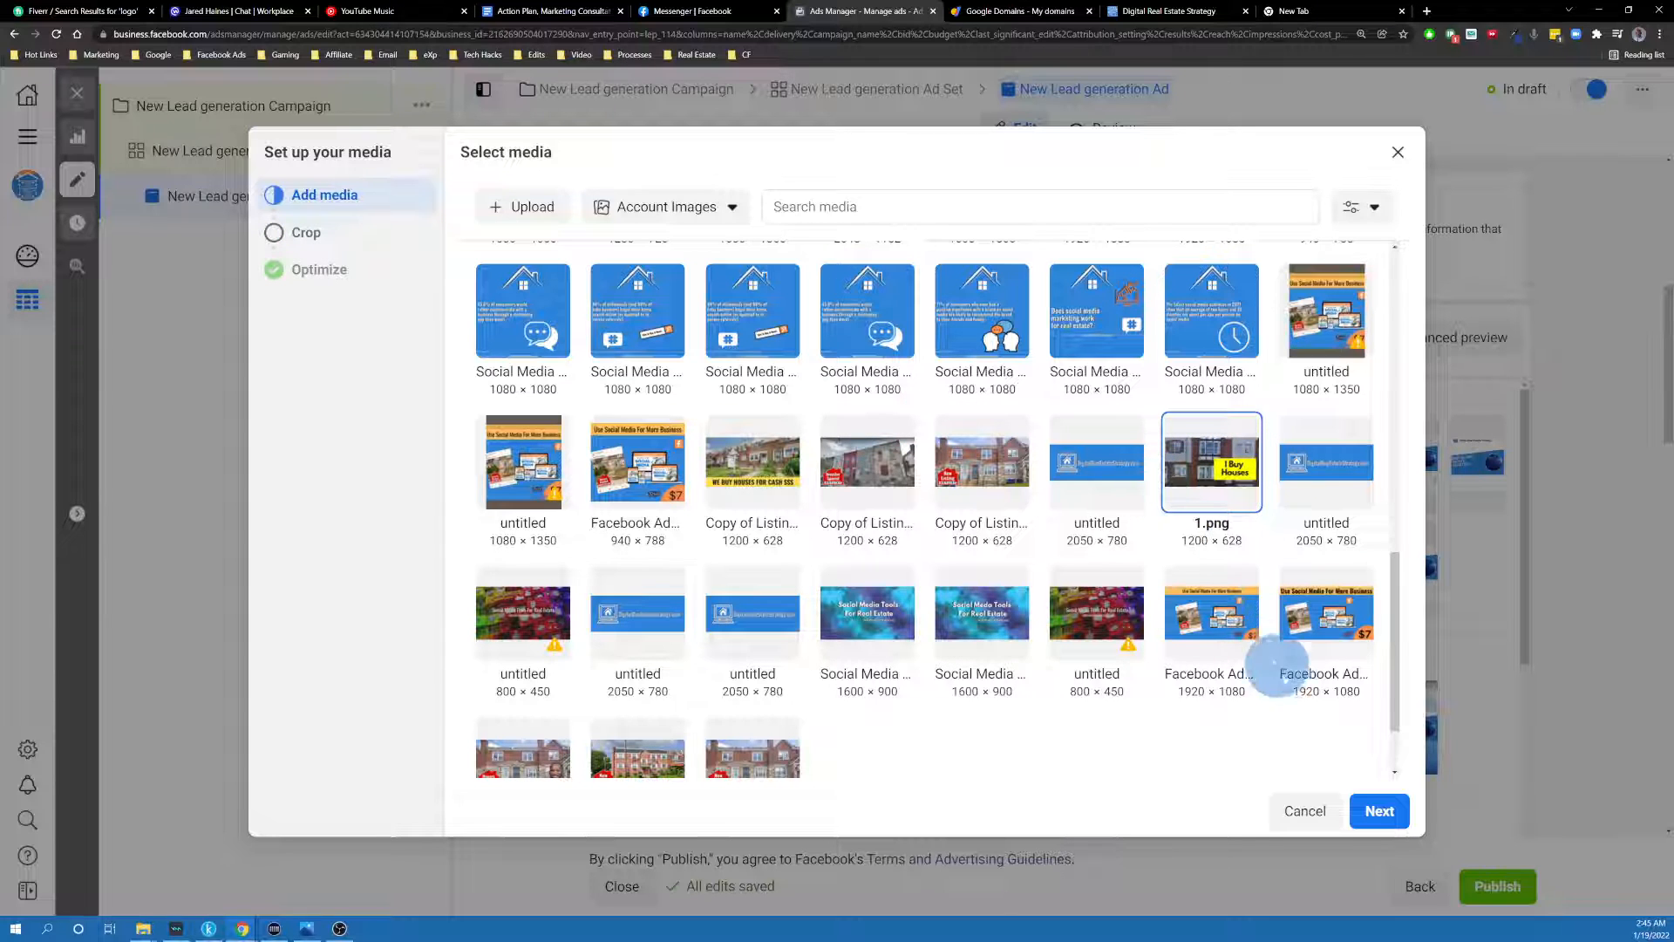
scroll(880, 567, down, 3)
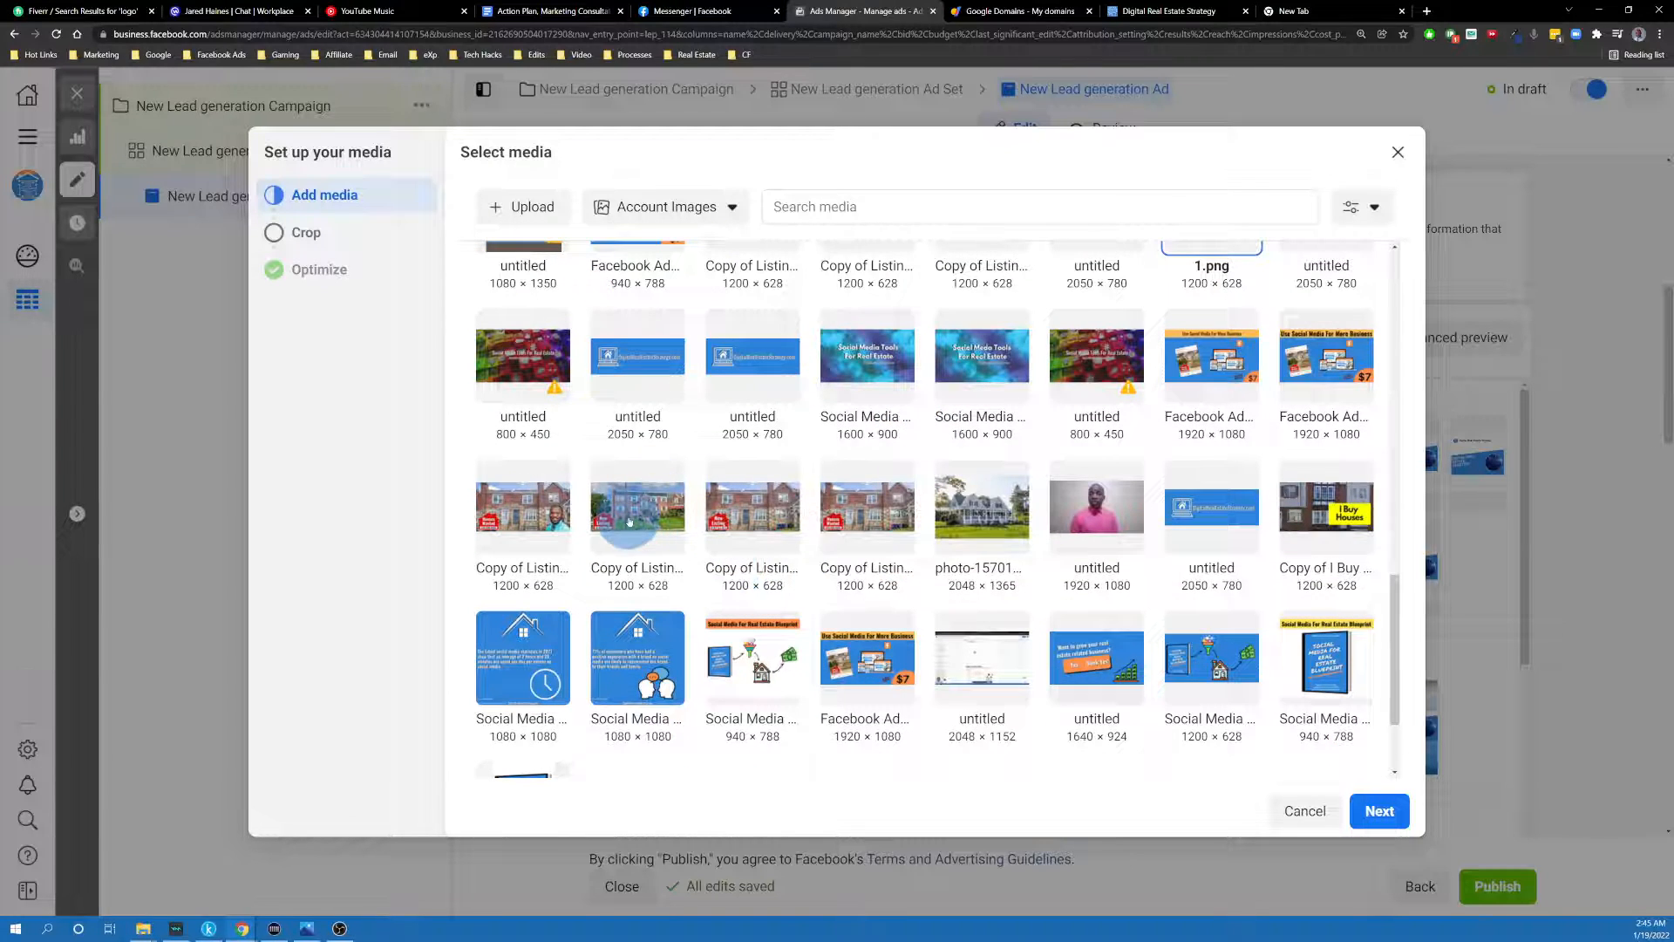
click(1315, 505)
click(1380, 809)
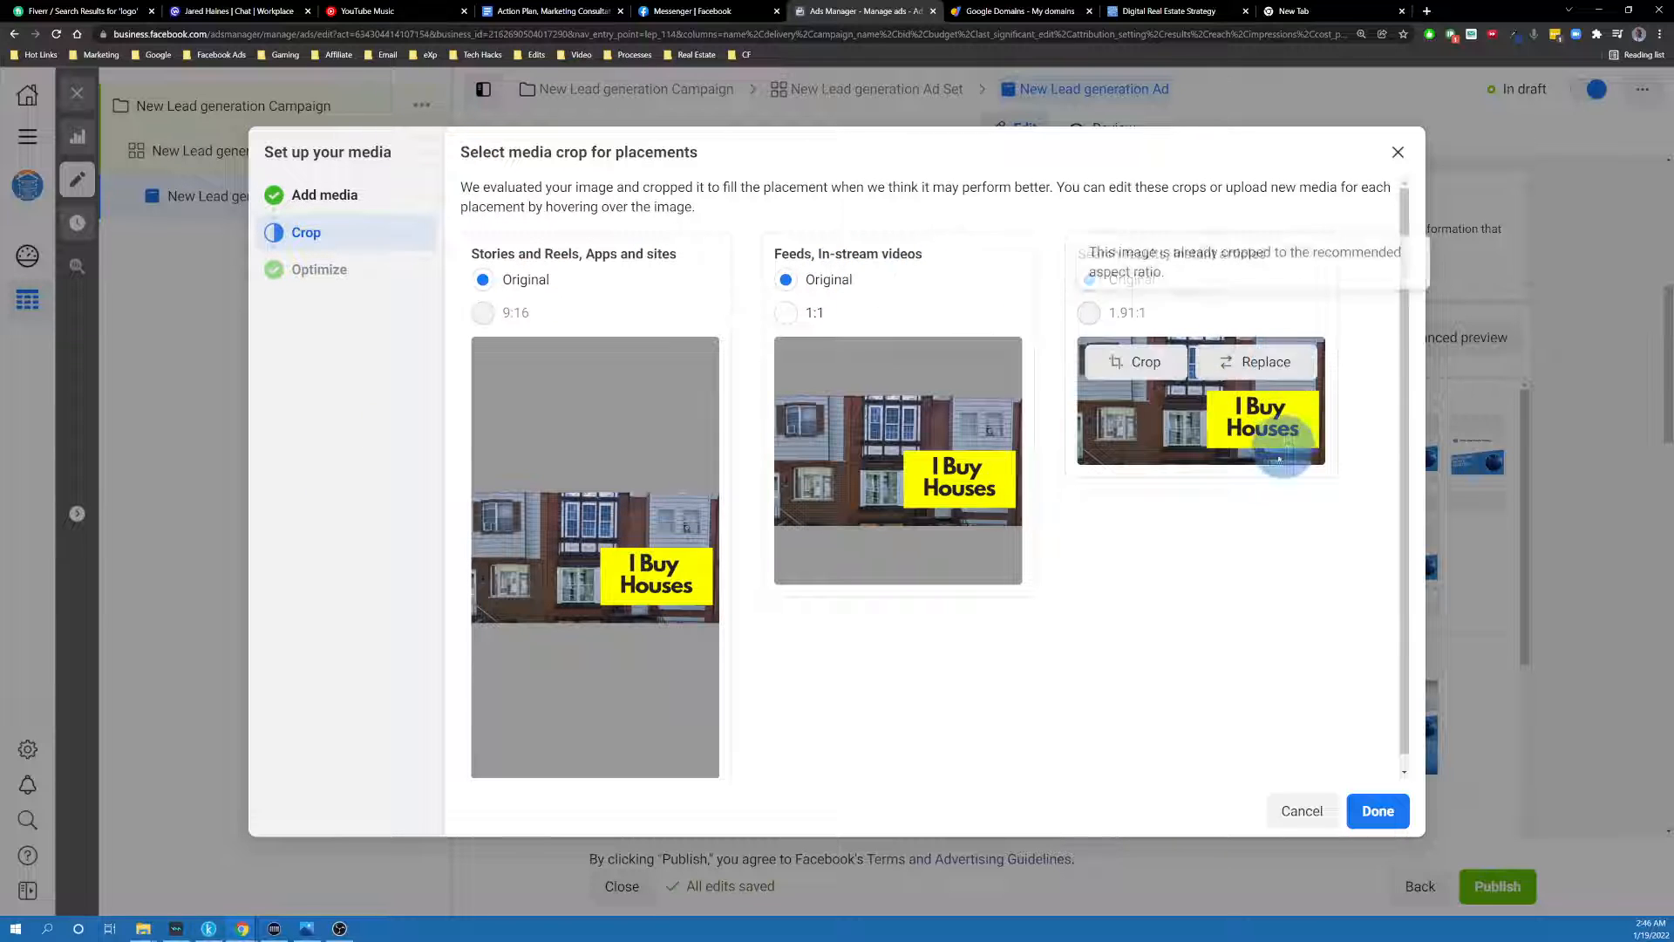
Step: Keep the original crop for all placement groups and finish the media setup
mouse_move(1310, 408)
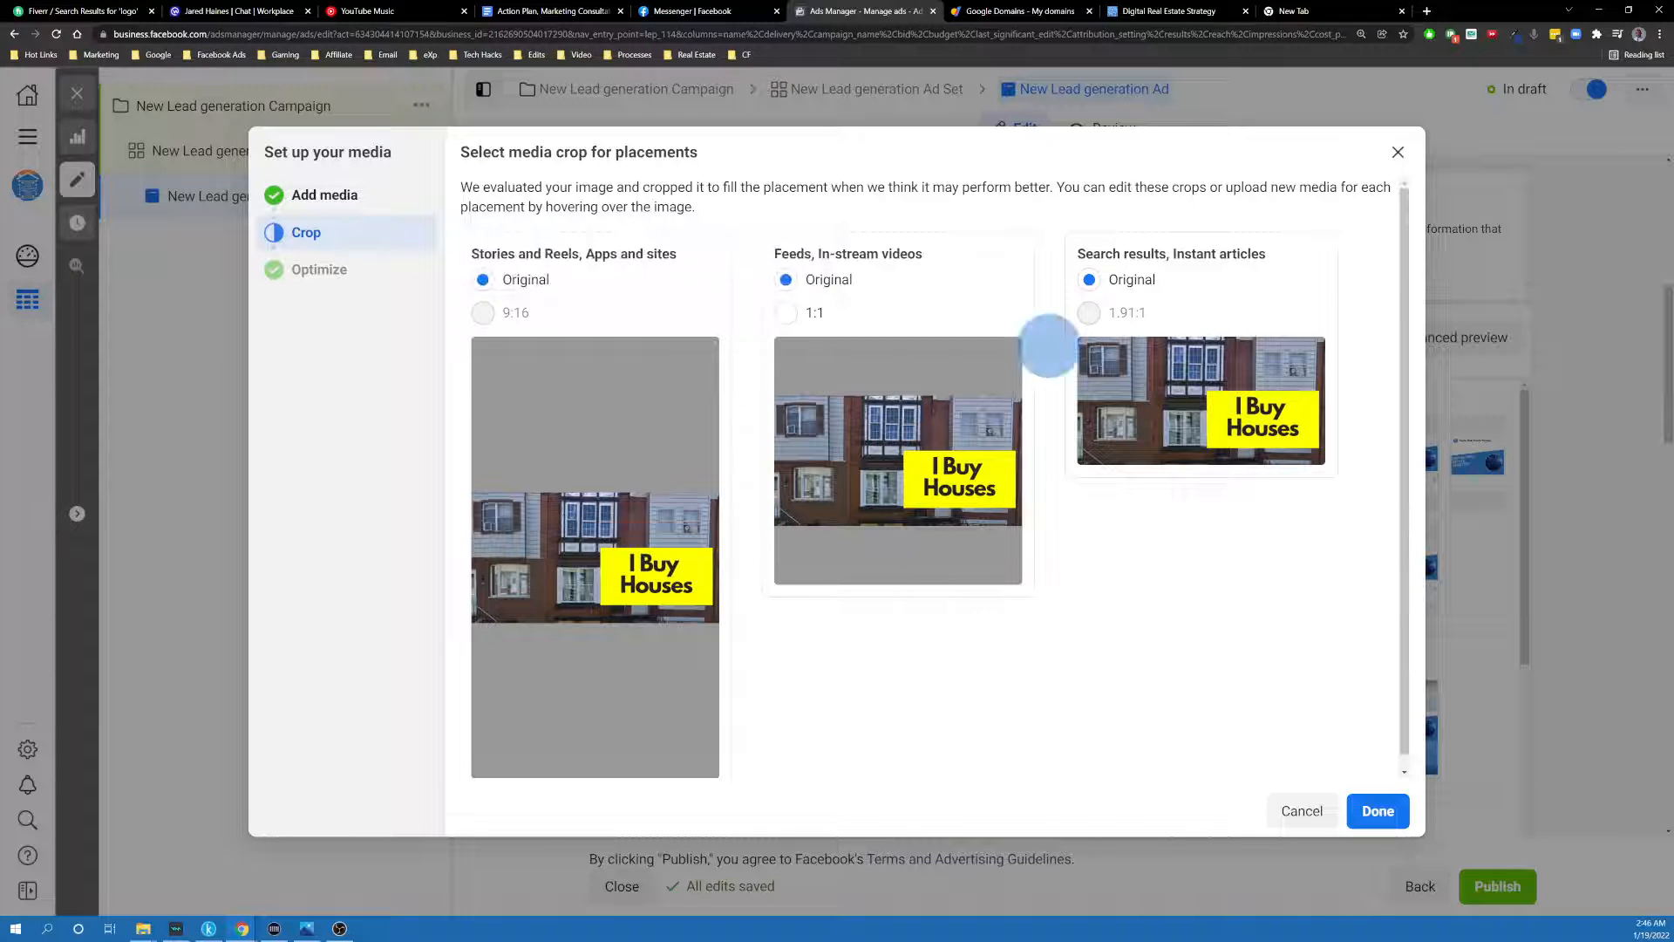
mouse_move(1166, 343)
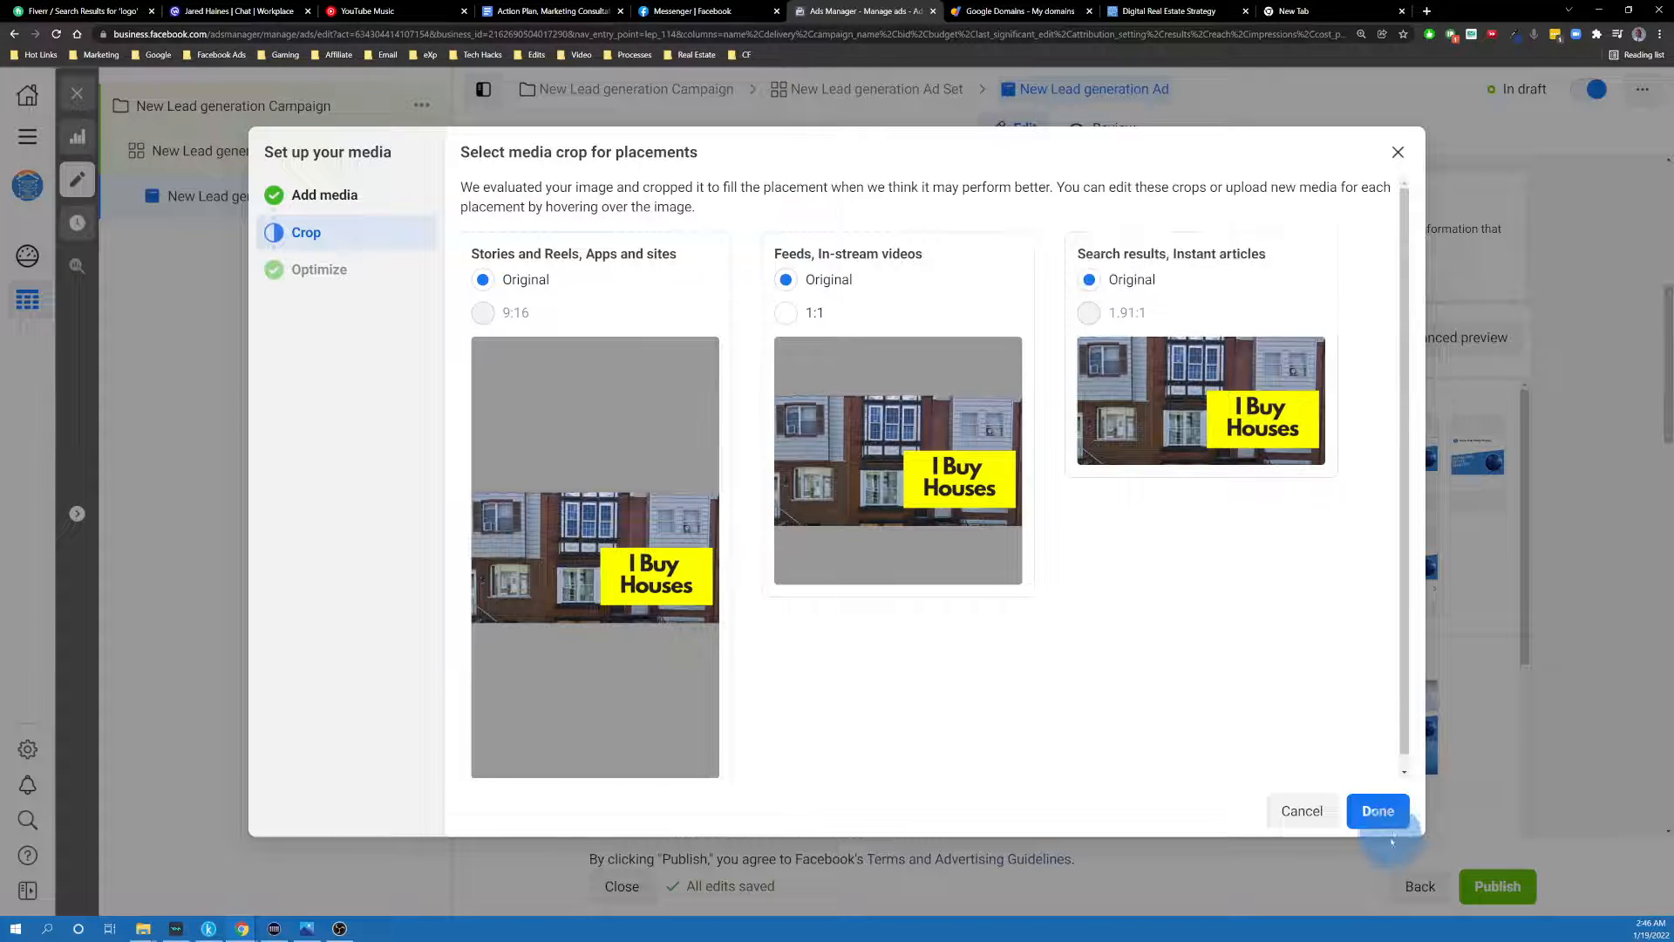
click(1378, 811)
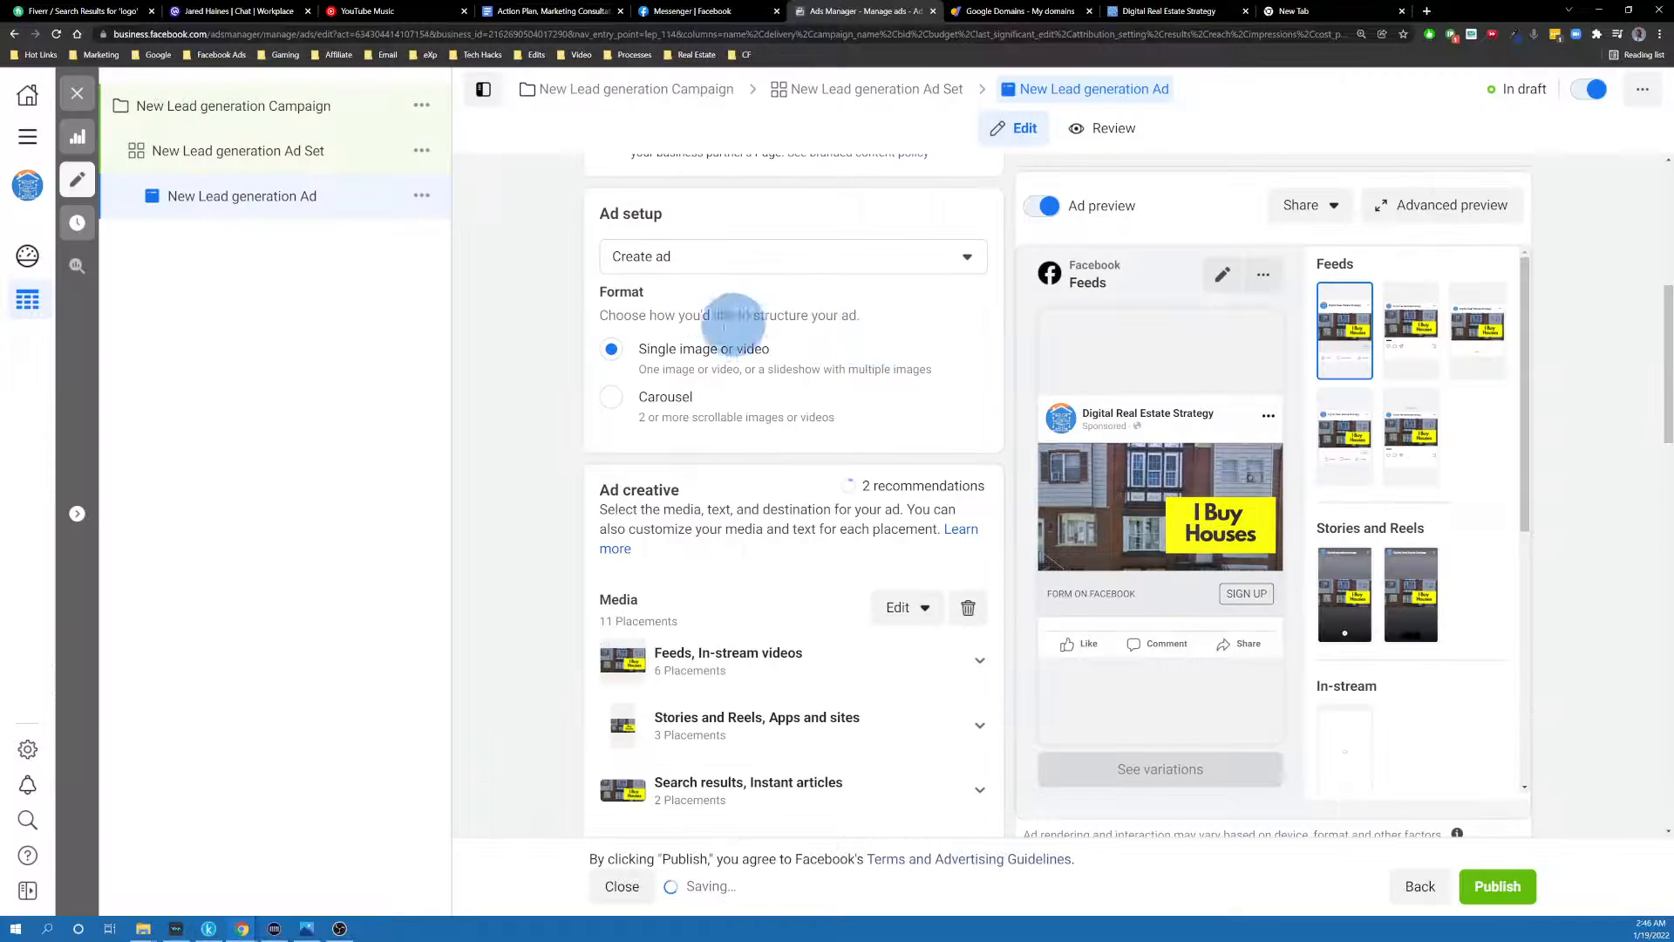
Step: Write the primary text "I'm looking to buy a few houses this month. Please contact me." and select it for reuse
scroll(728, 375, down, 2)
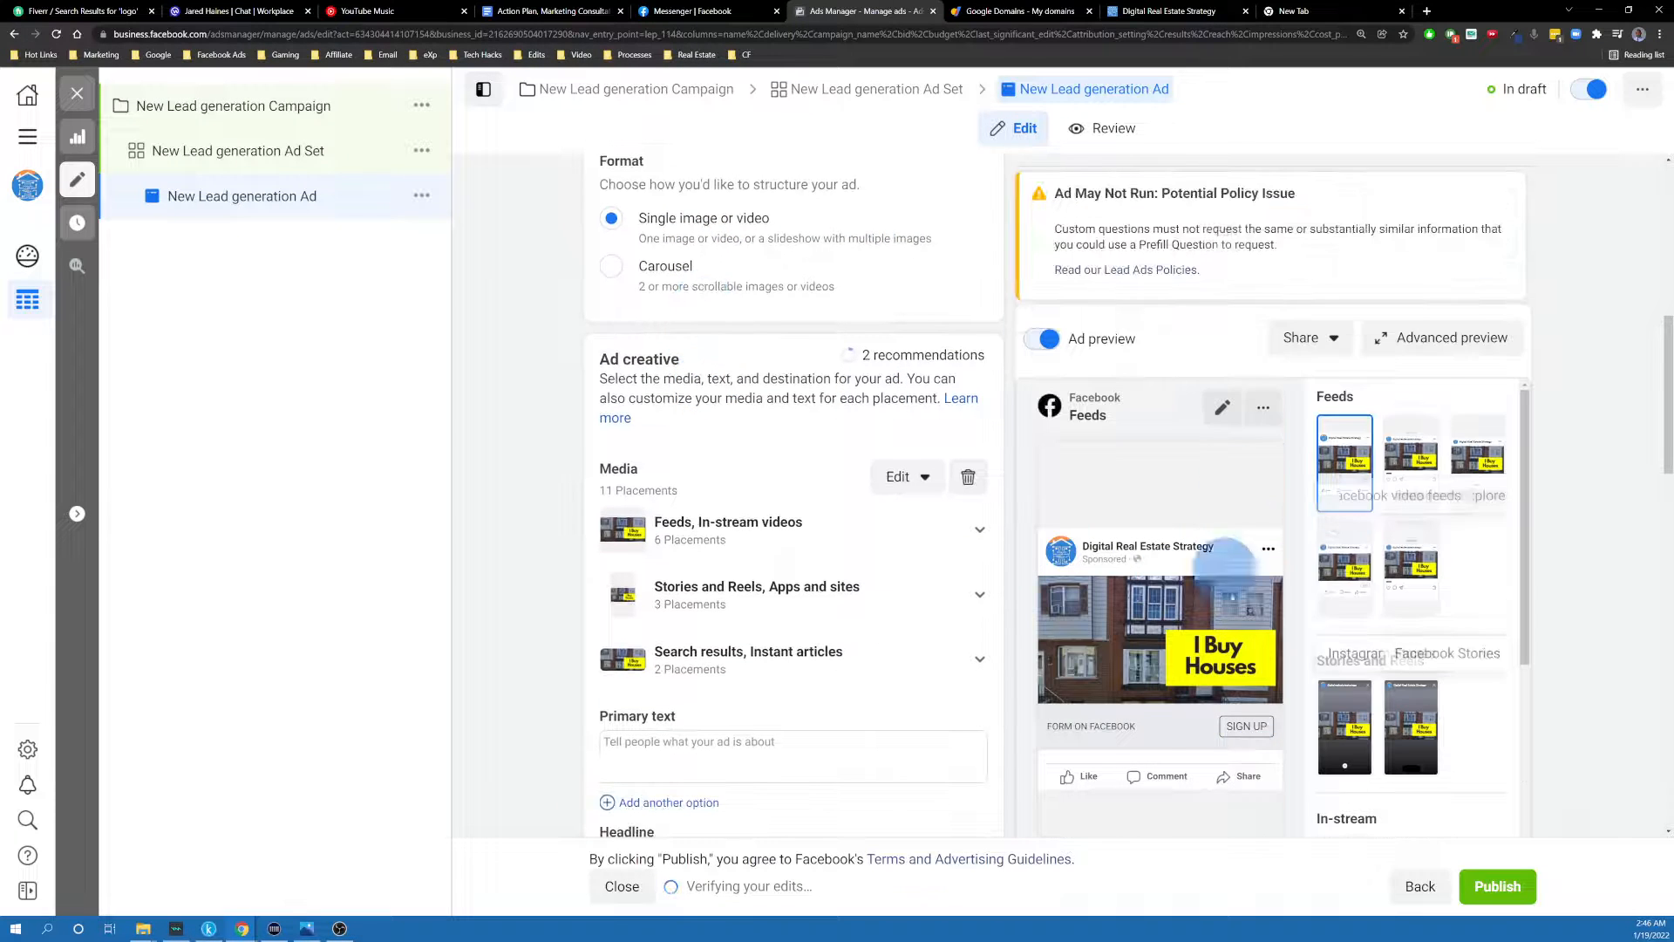
scroll(1110, 453, down, 3)
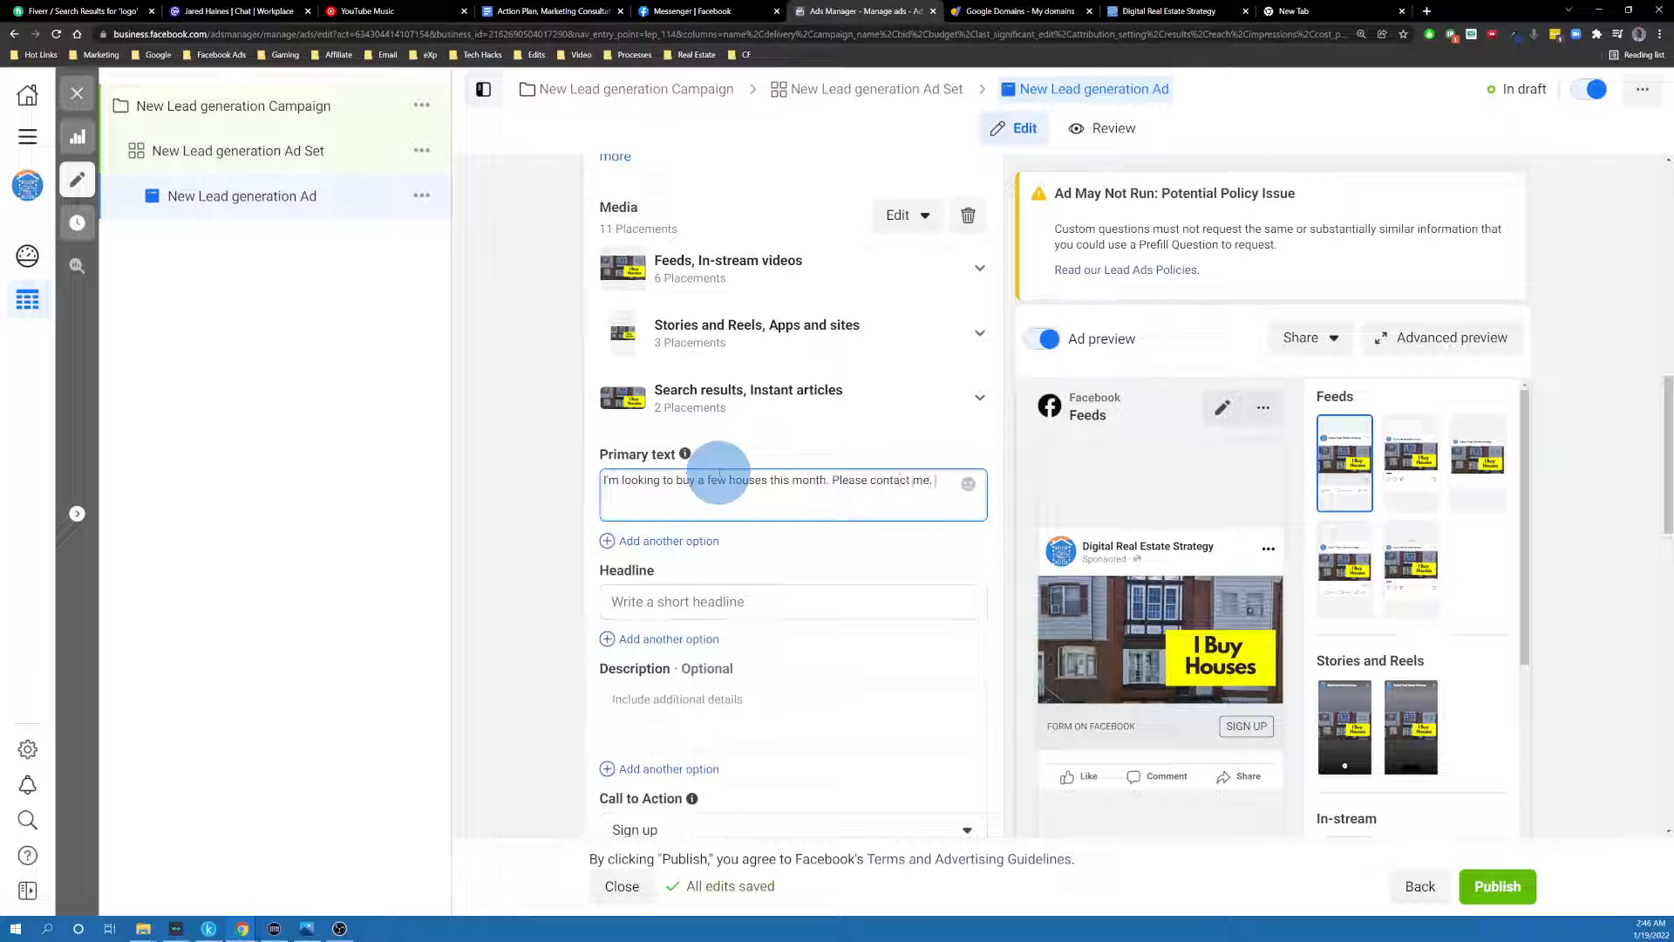
triple_click(719, 479)
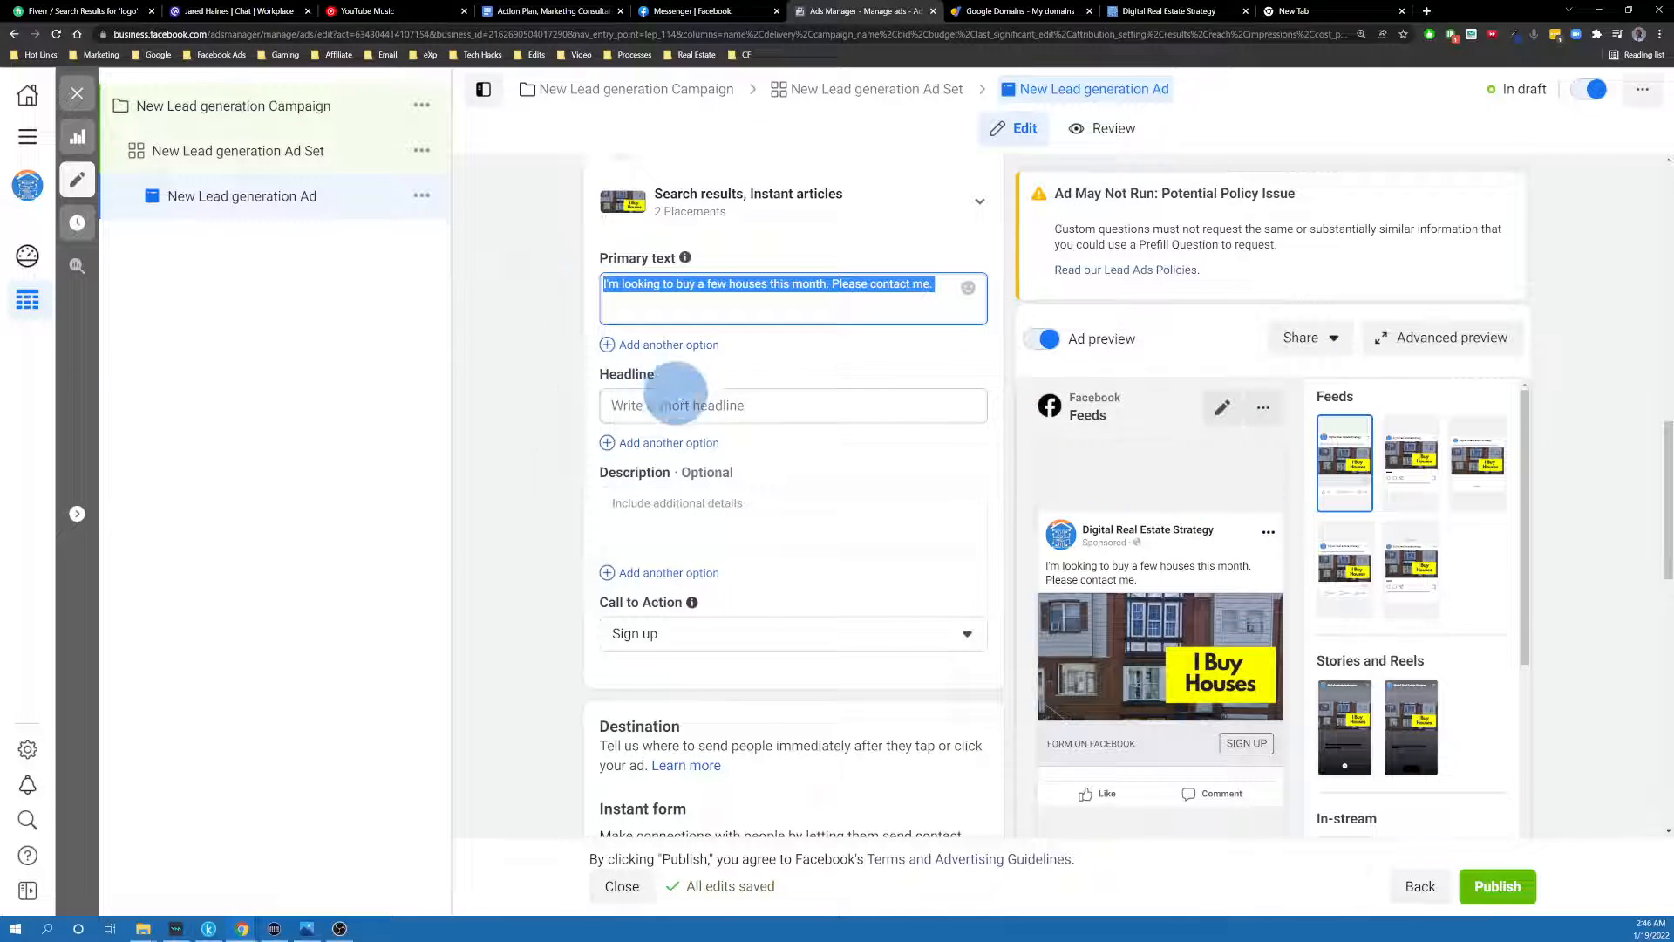
Step: Set the headline to "Do you want to sell your house?" and reuse the primary text as the description
click(687, 405)
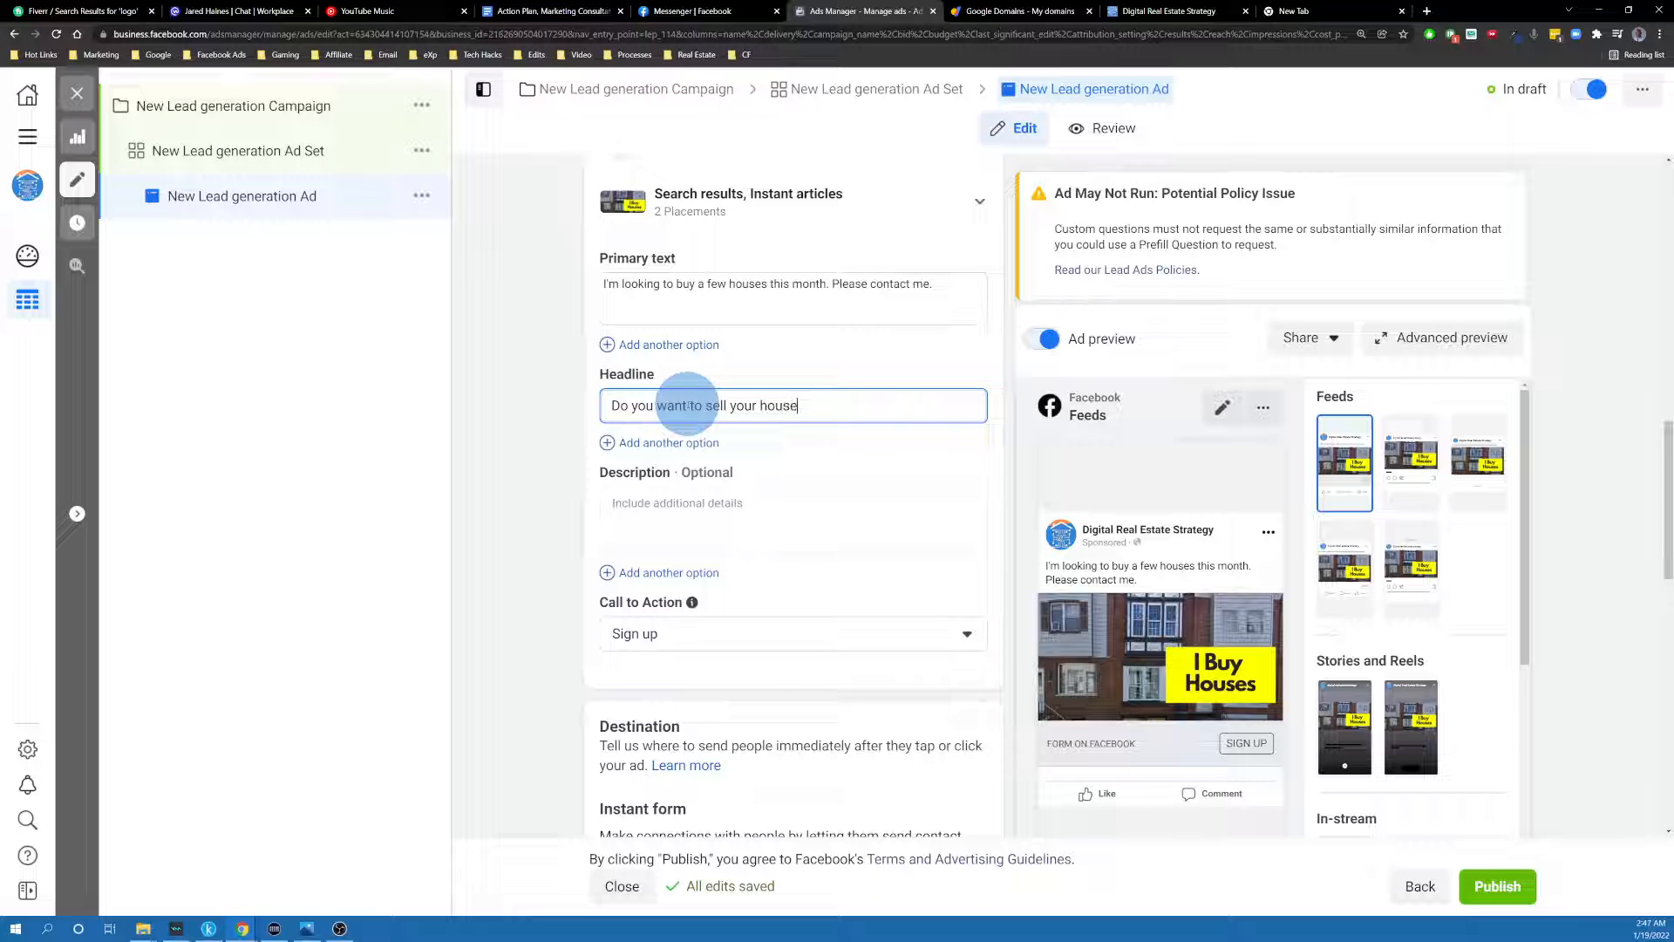
click(708, 523)
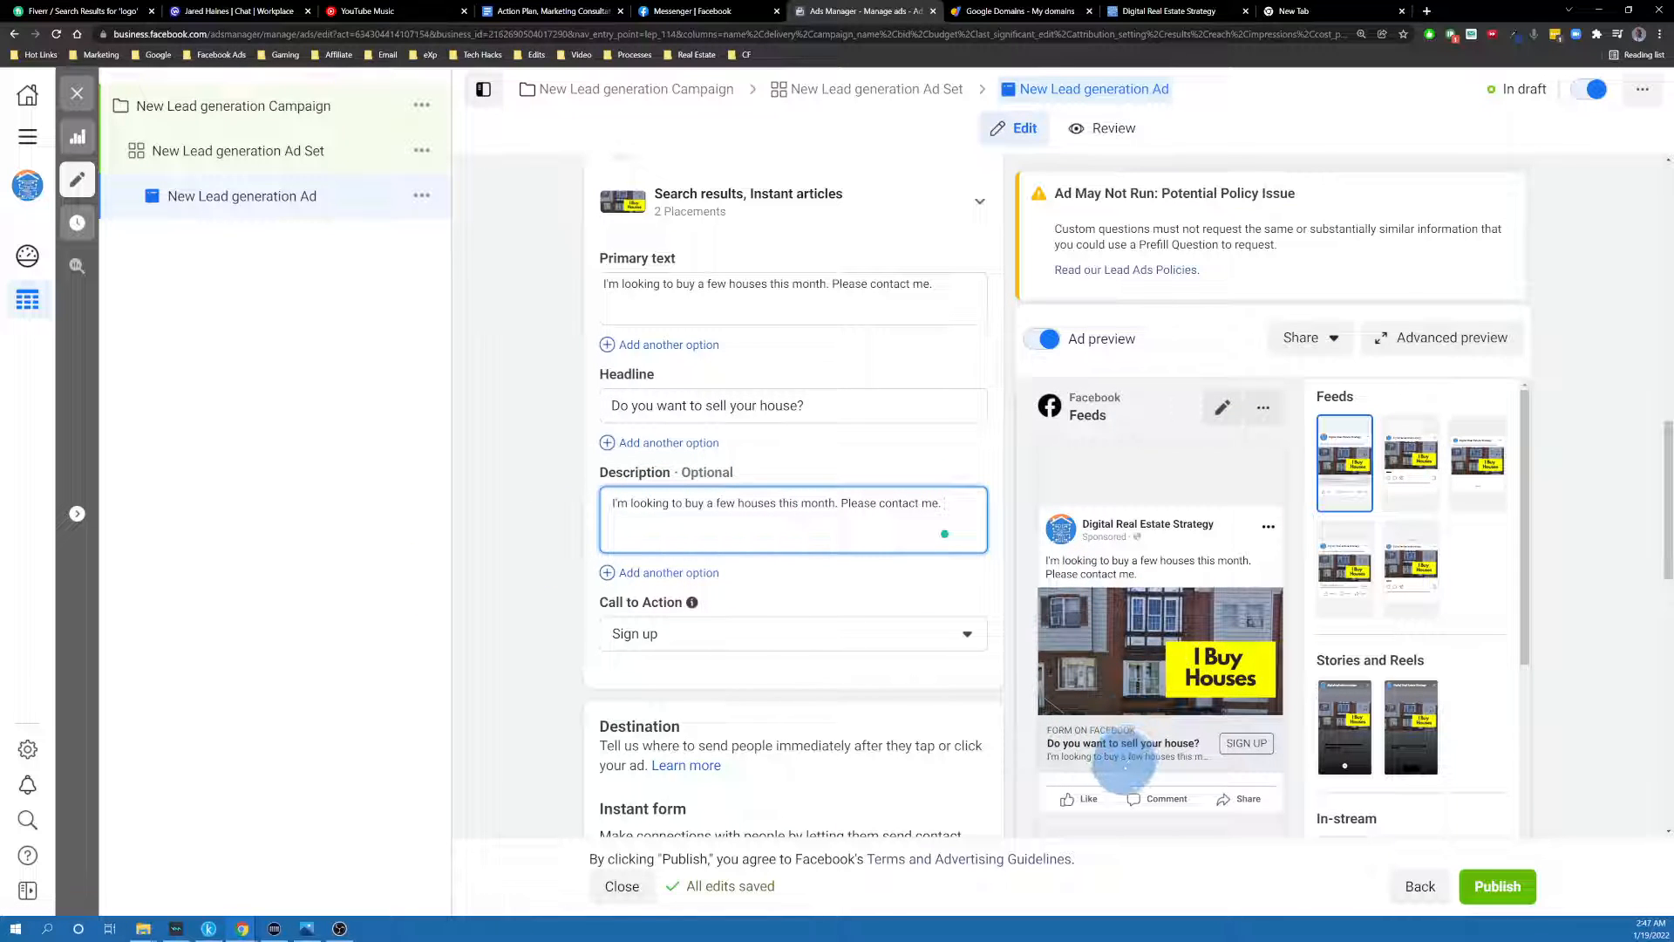
Step: Set the ad's call to action to Get quote
scroll(842, 599, down, 1)
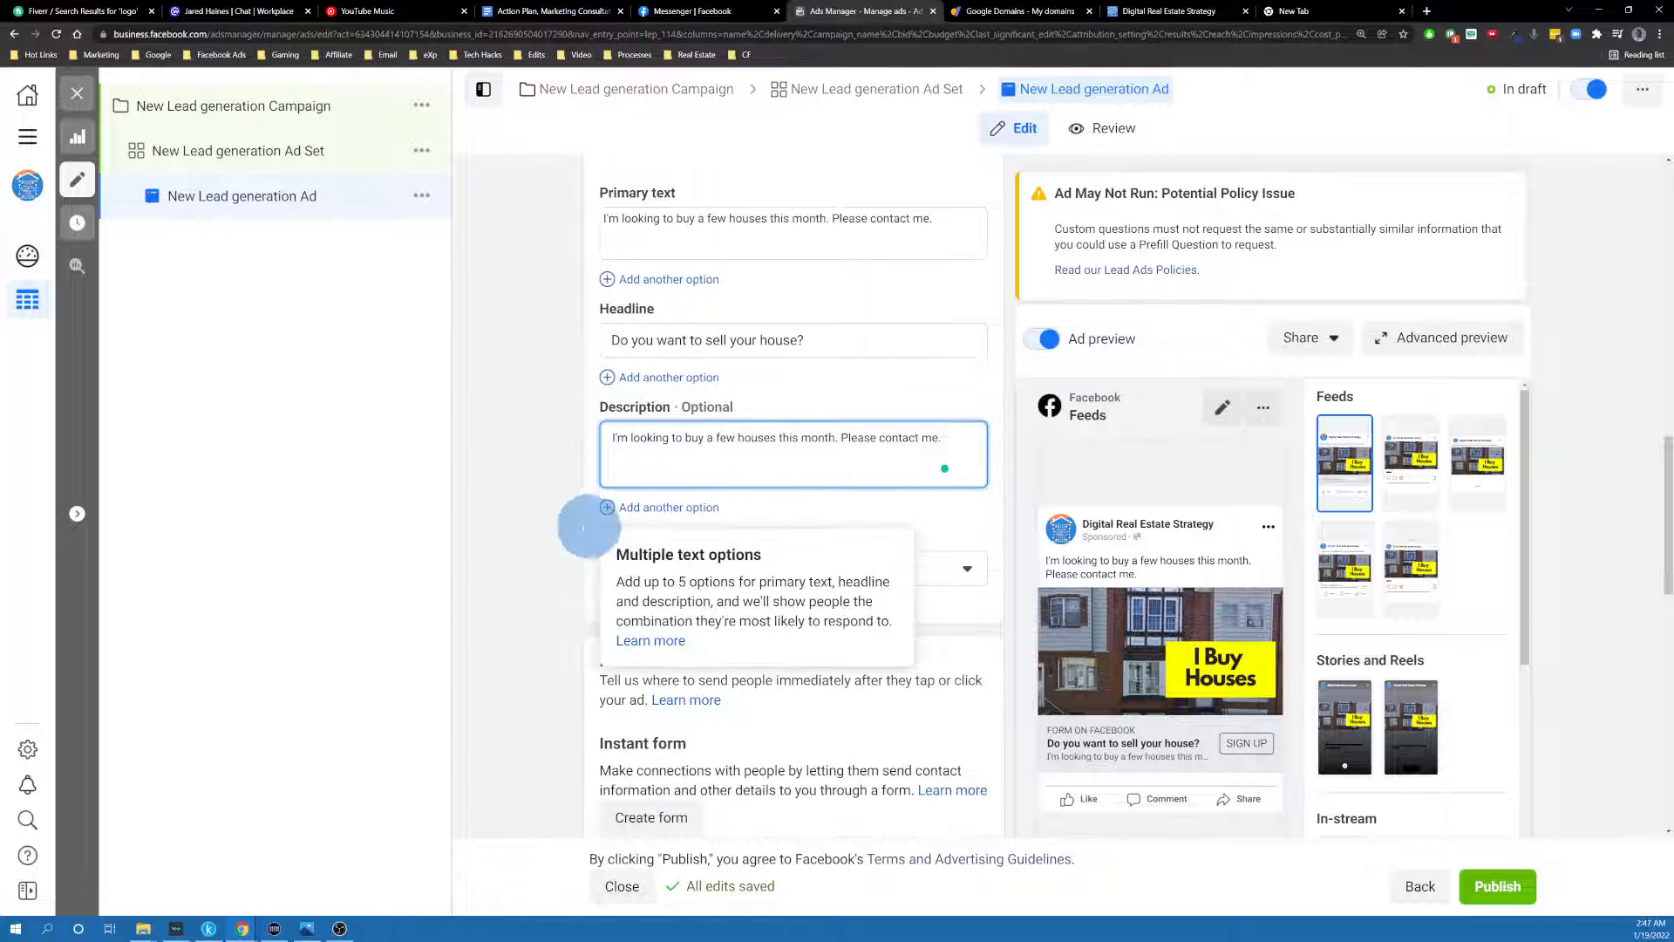
click(536, 510)
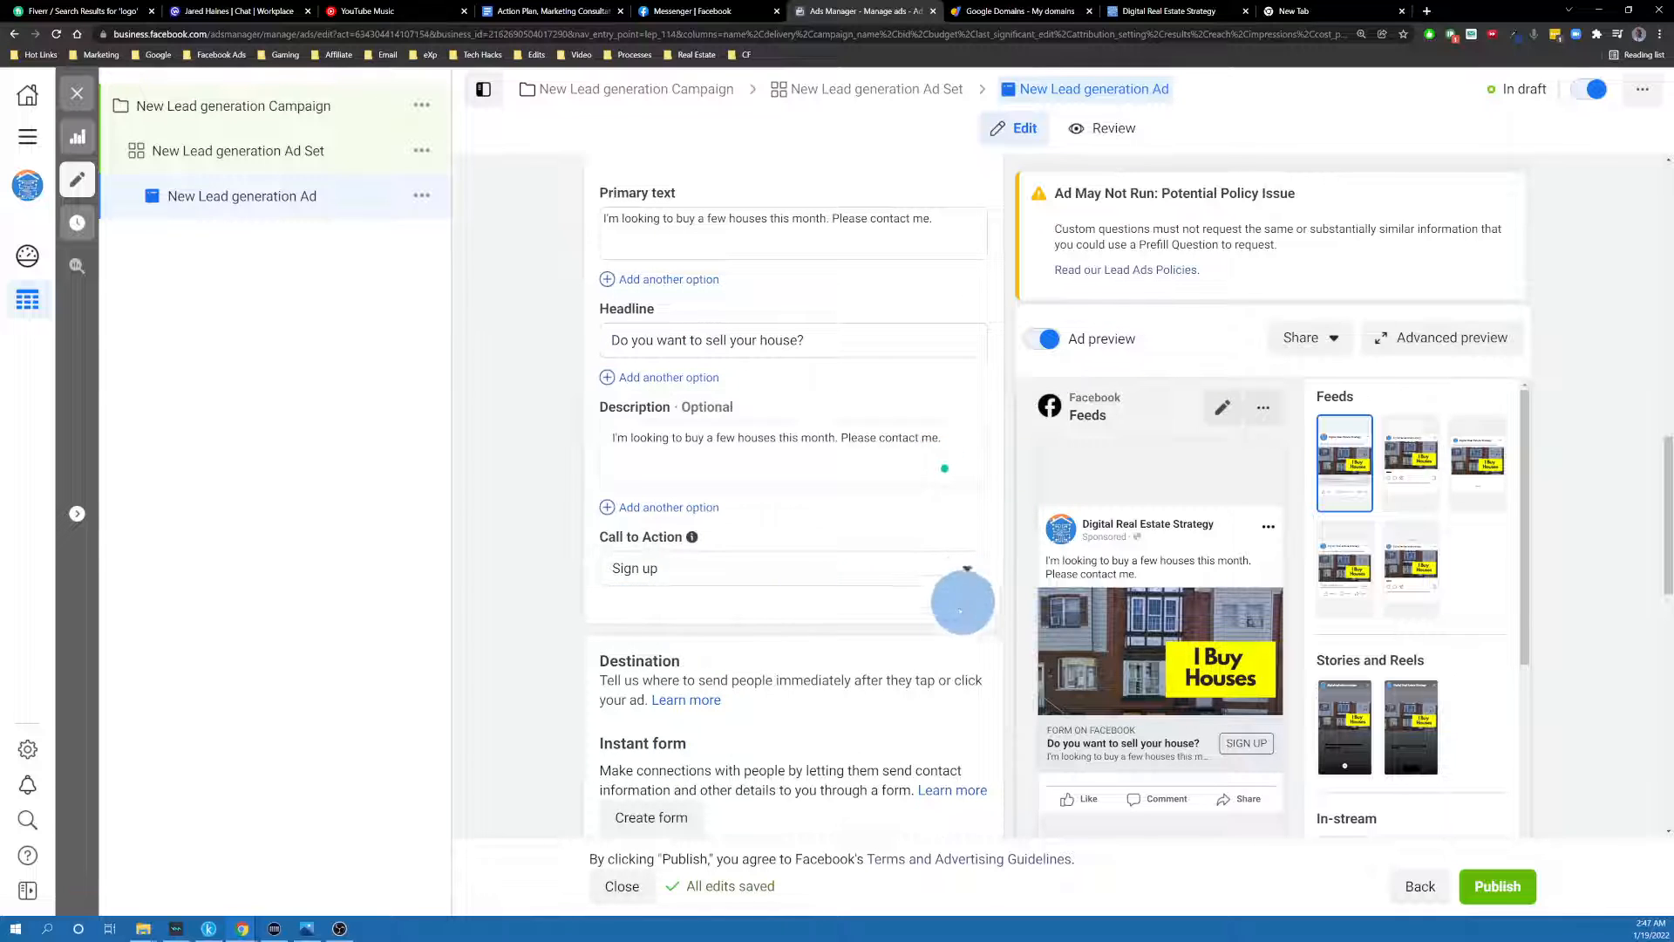
click(949, 577)
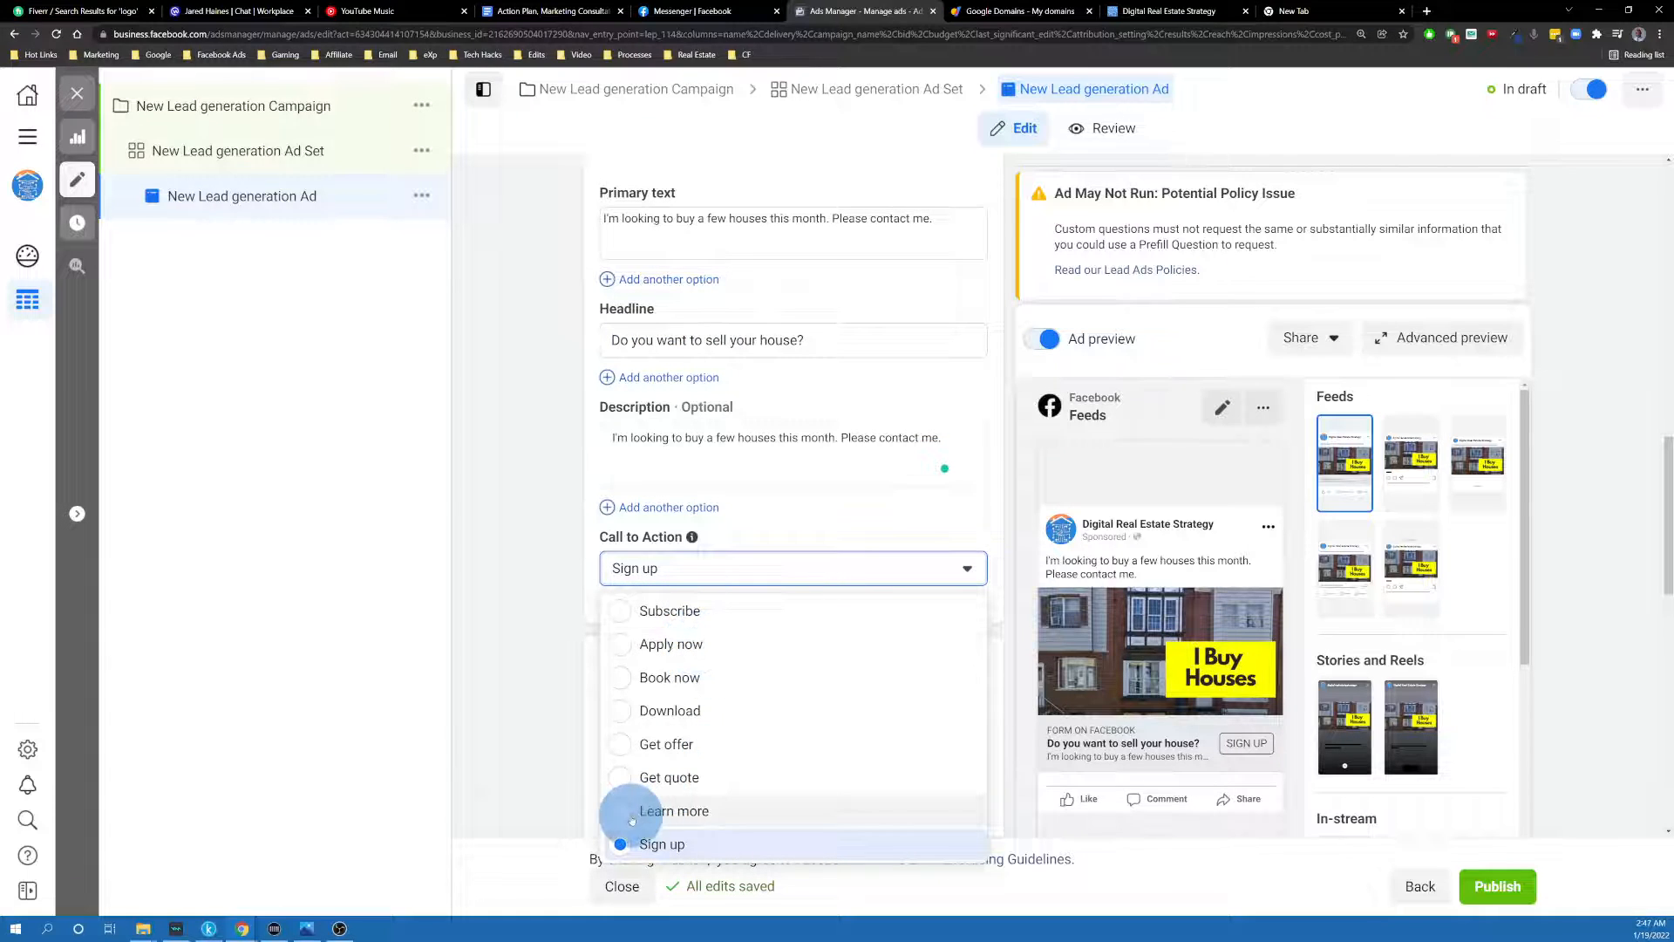
click(622, 776)
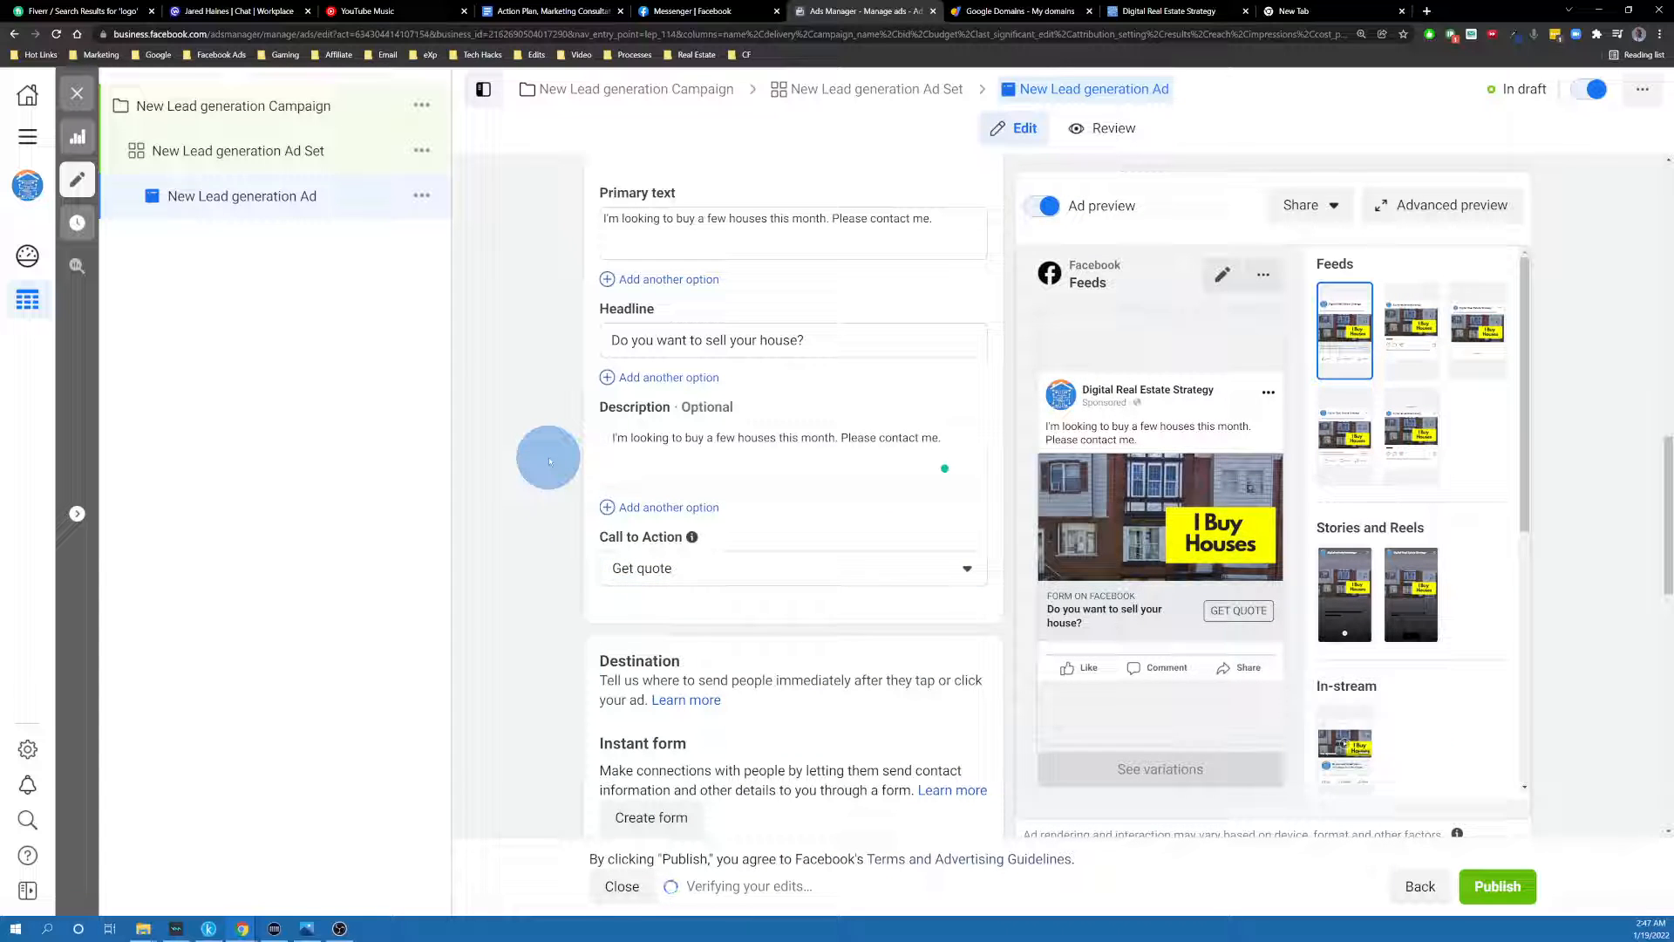
Step: Enter LewisInvests.com as the website display link in the ad's destination settings
scroll(549, 460, down, 5)
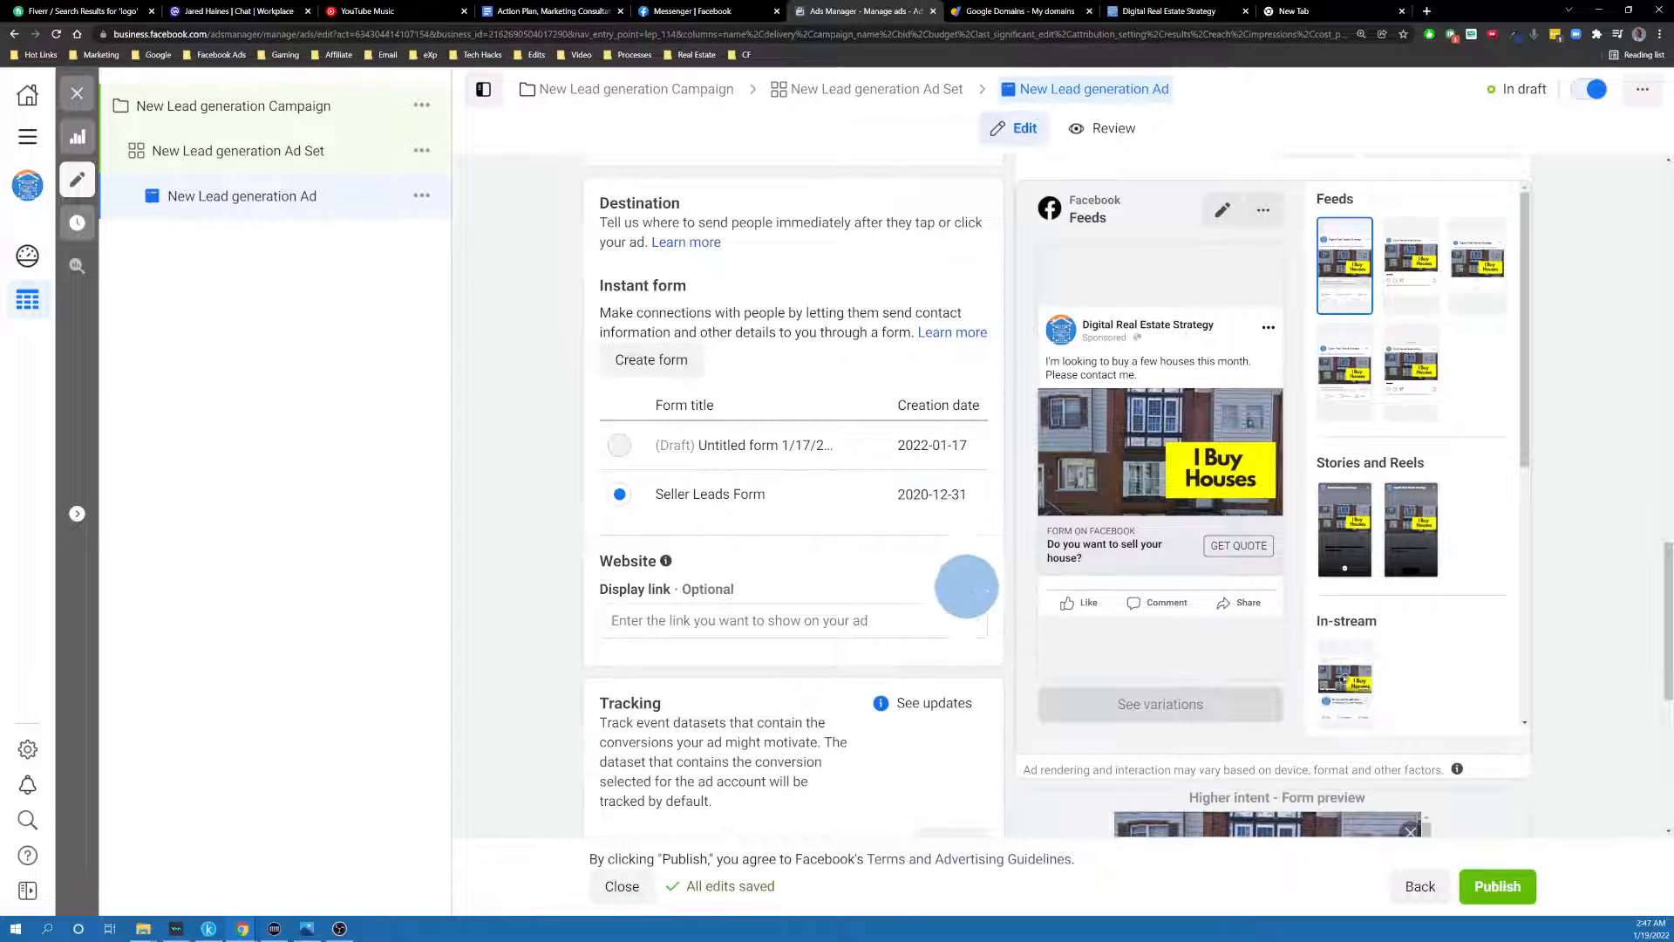
scroll(966, 585, up, 8)
scroll(966, 421, down, 4)
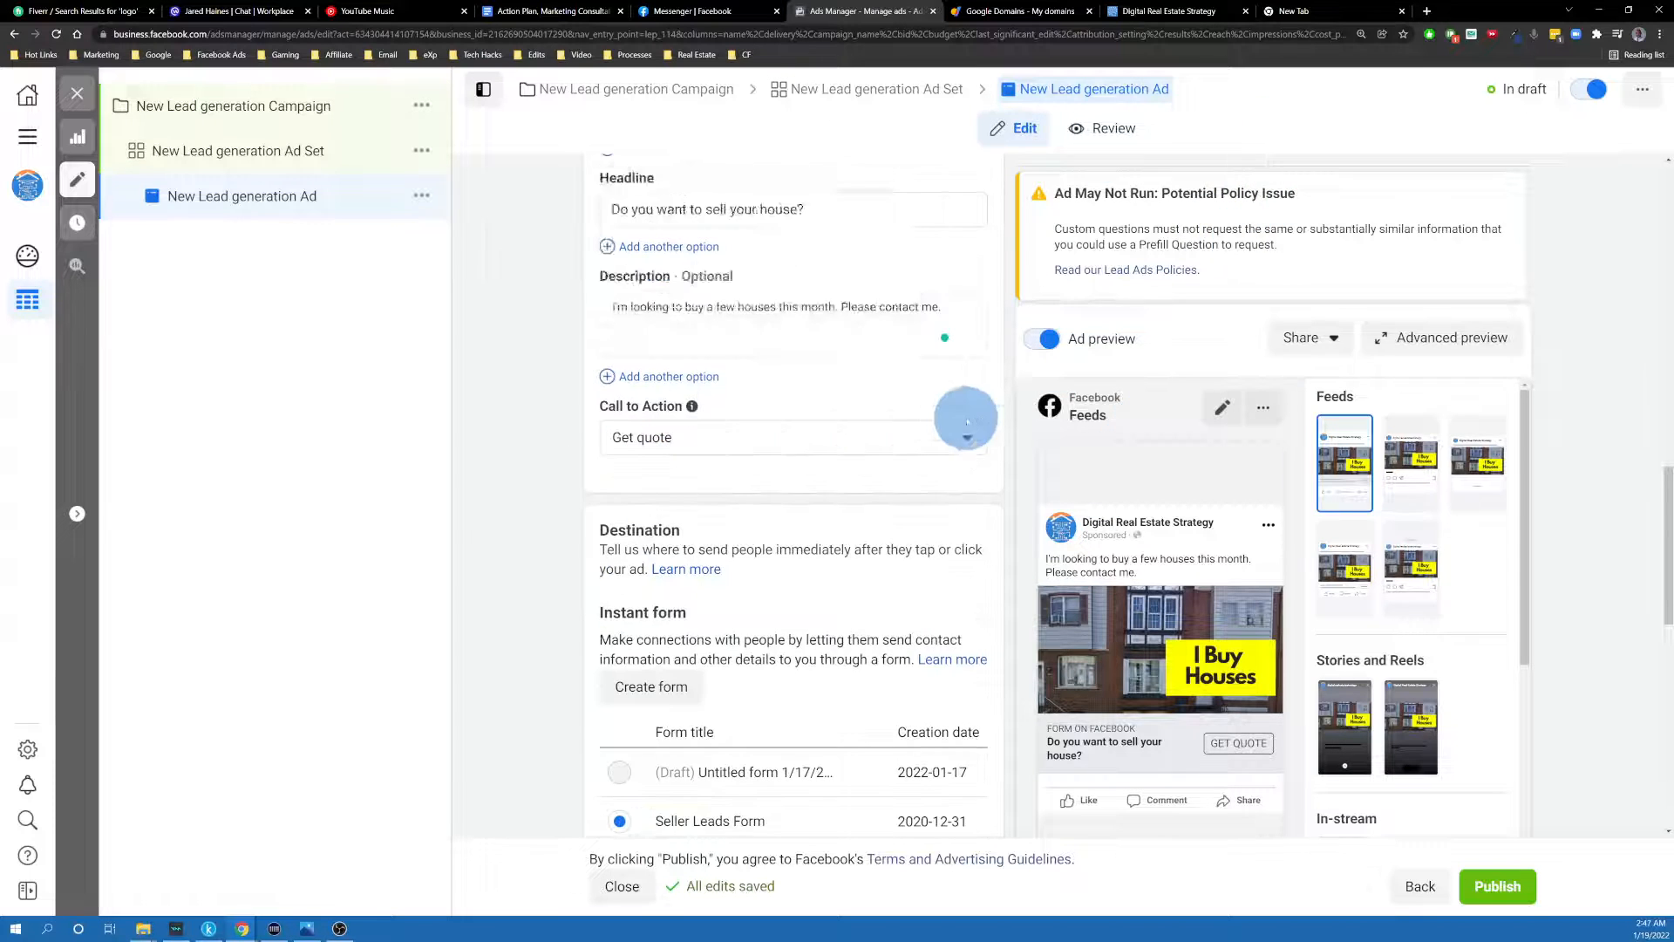
scroll(872, 436, down, 5)
scroll(689, 558, down, 1)
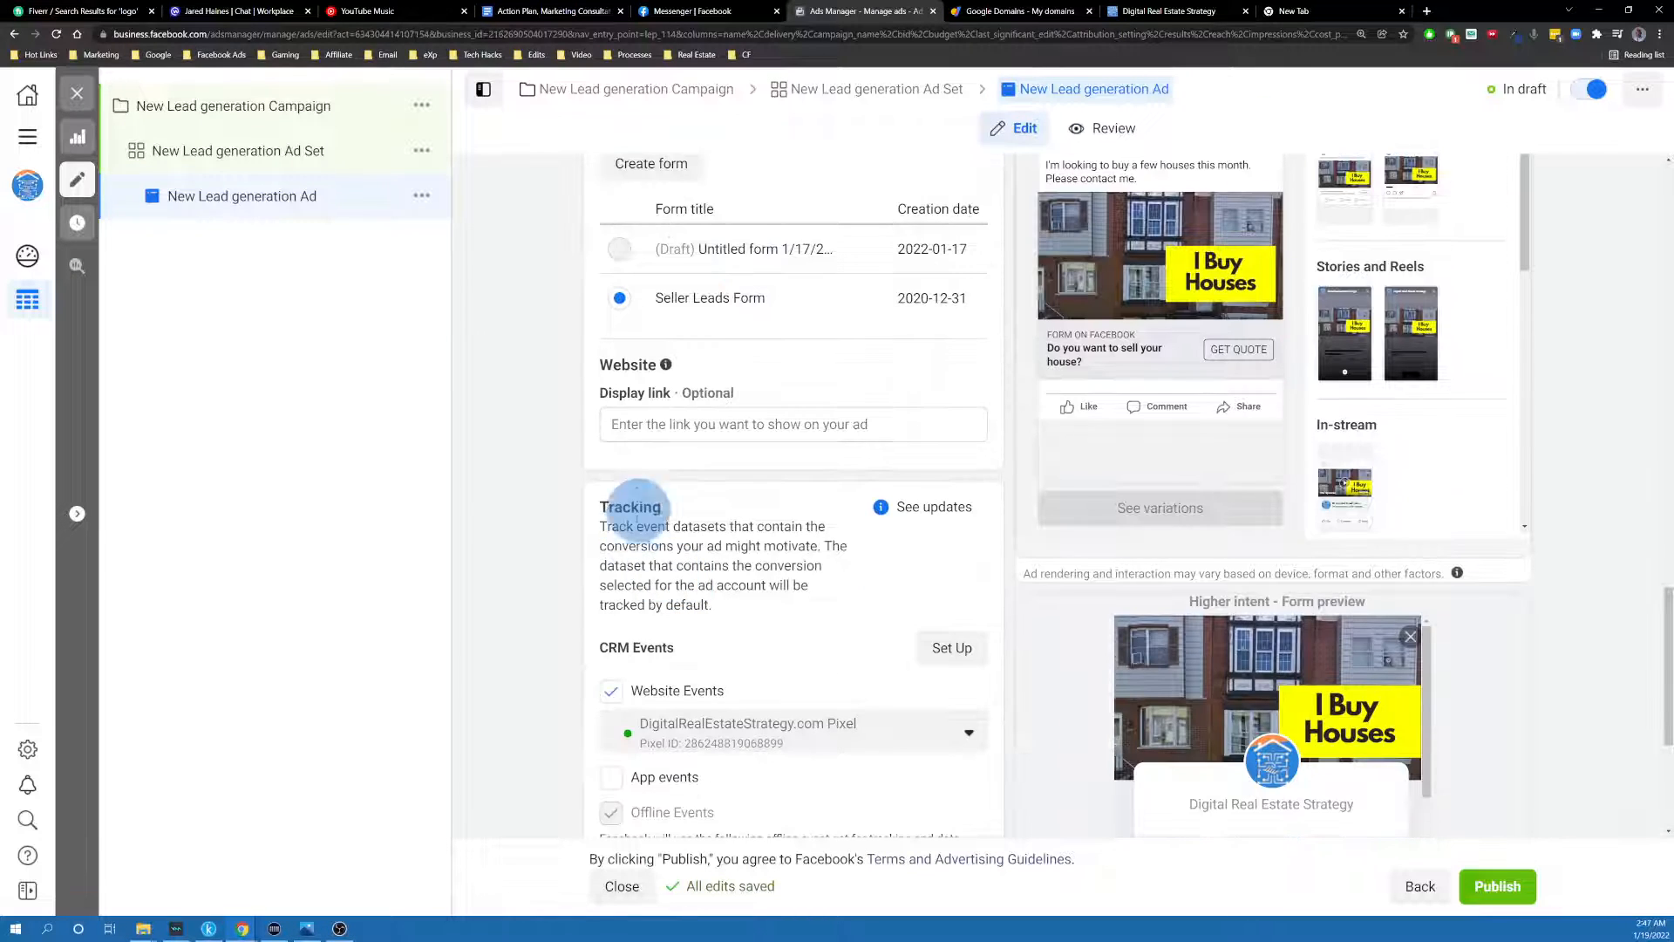
click(689, 424)
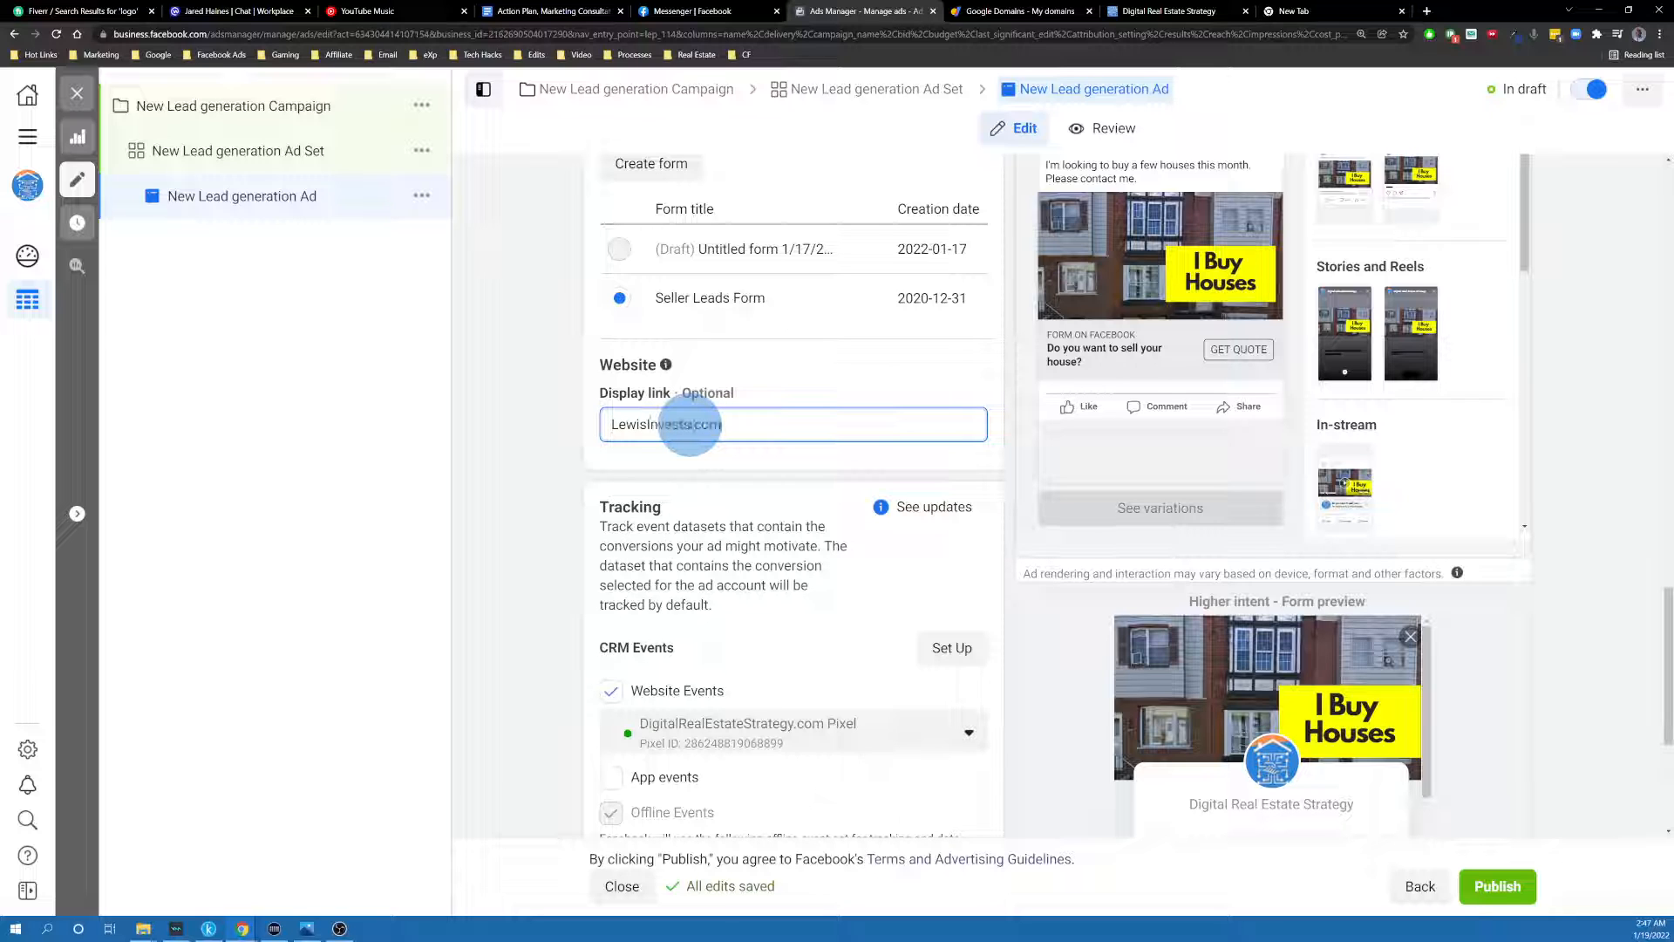
click(527, 425)
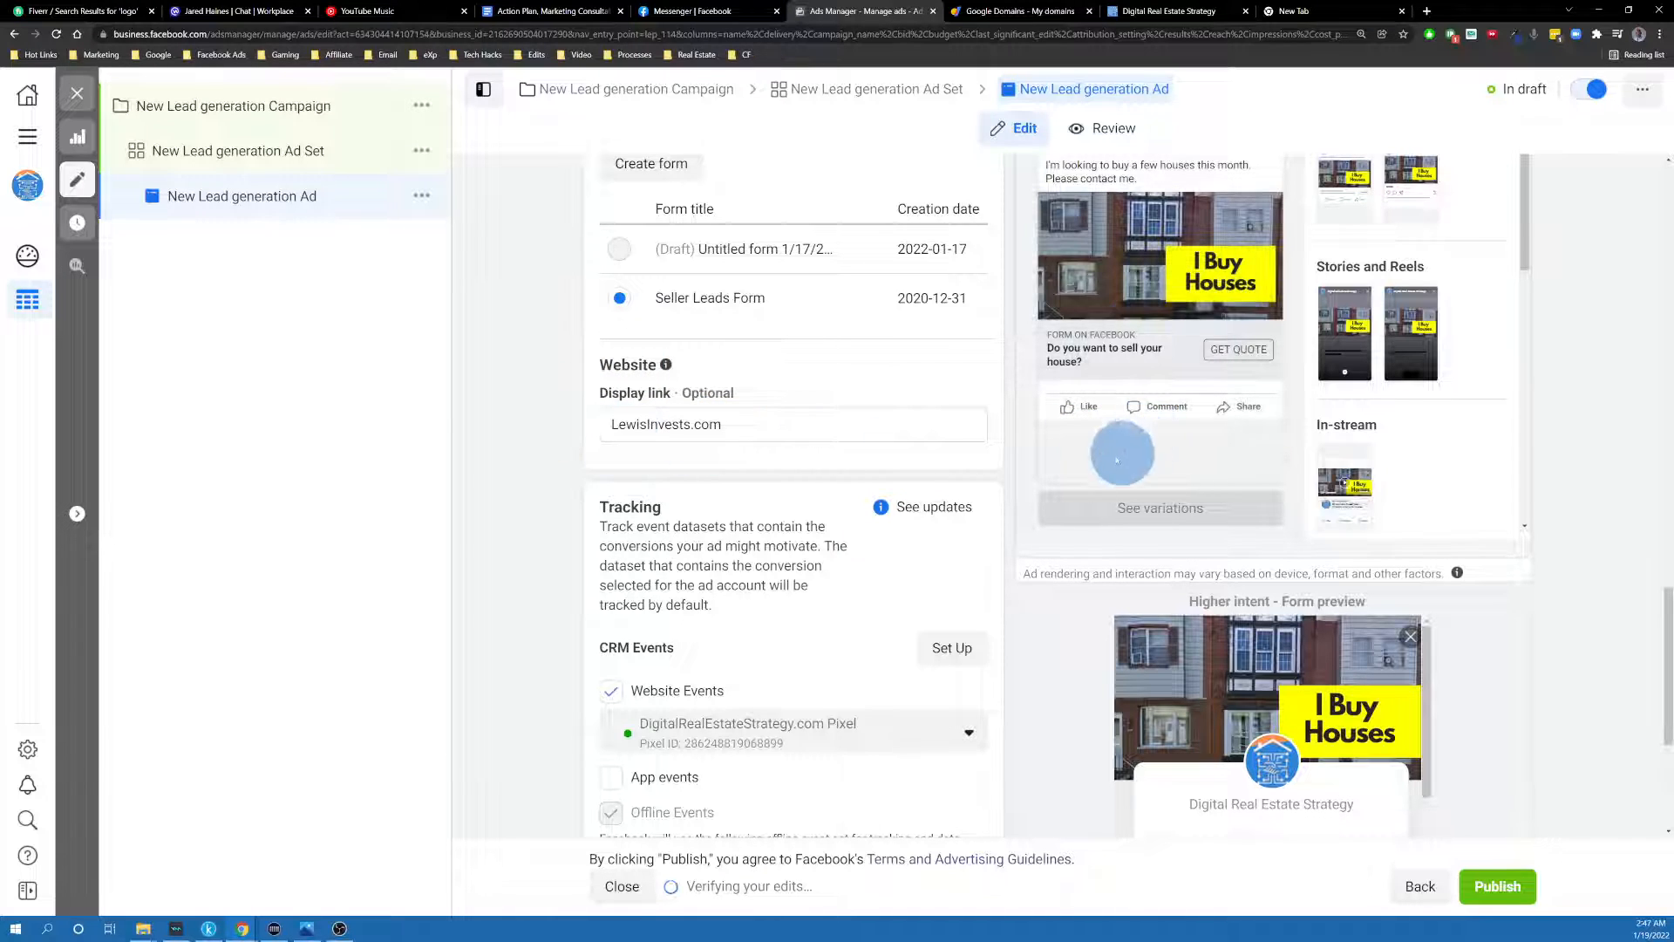
scroll(960, 374, up, 1)
click(916, 484)
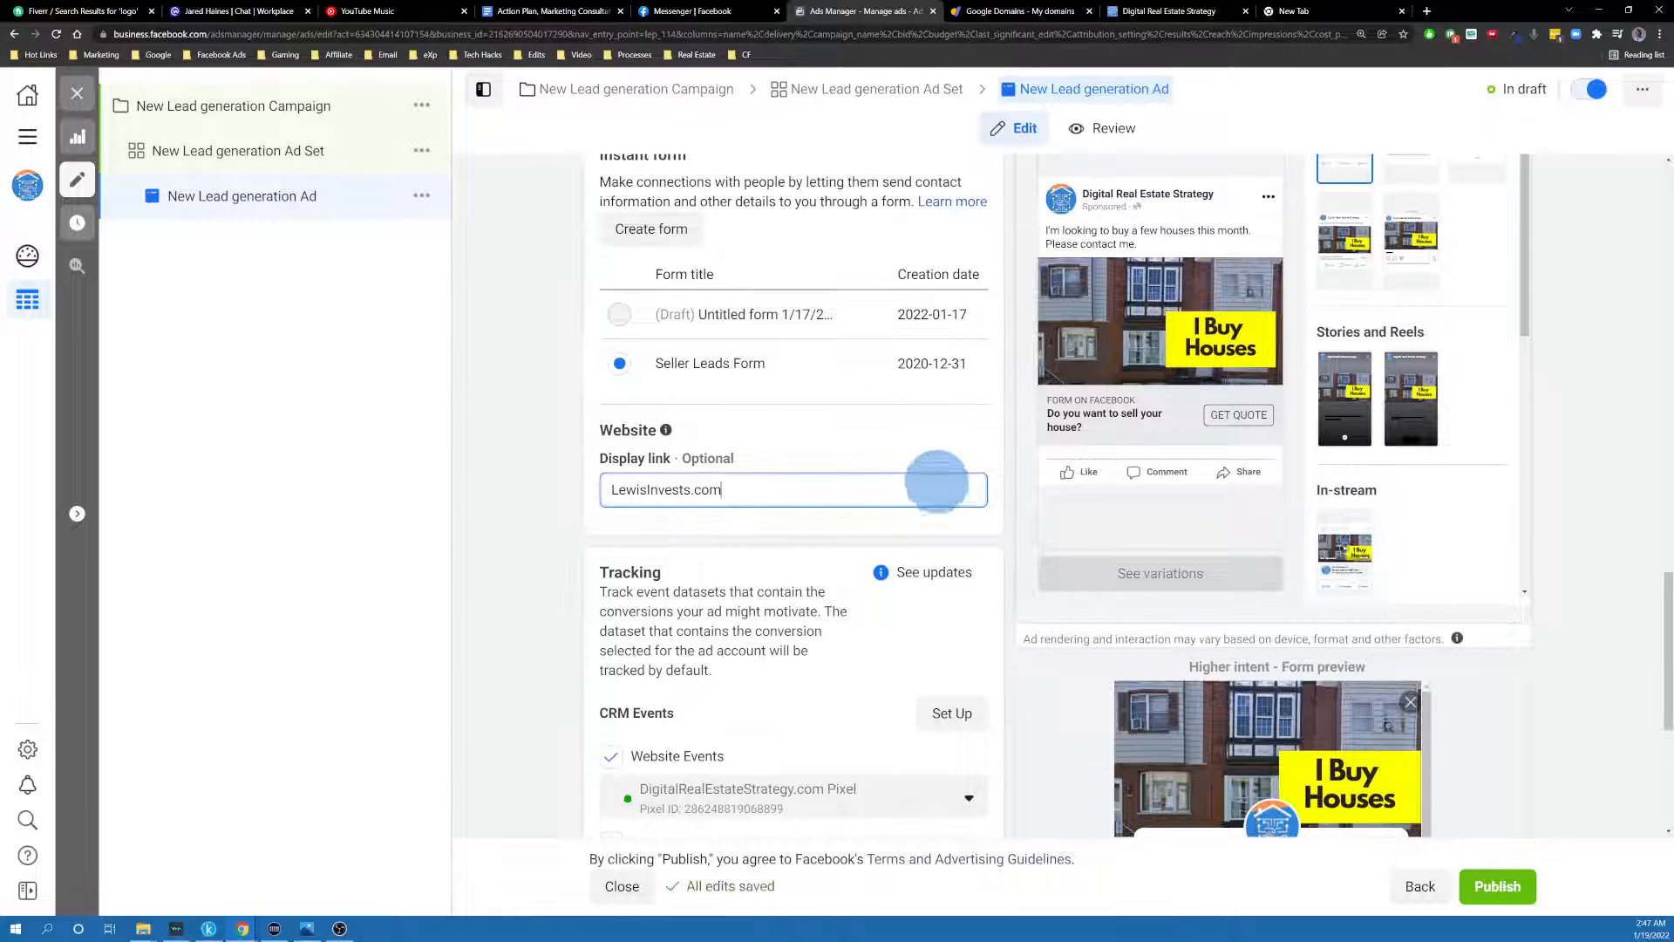
click(817, 496)
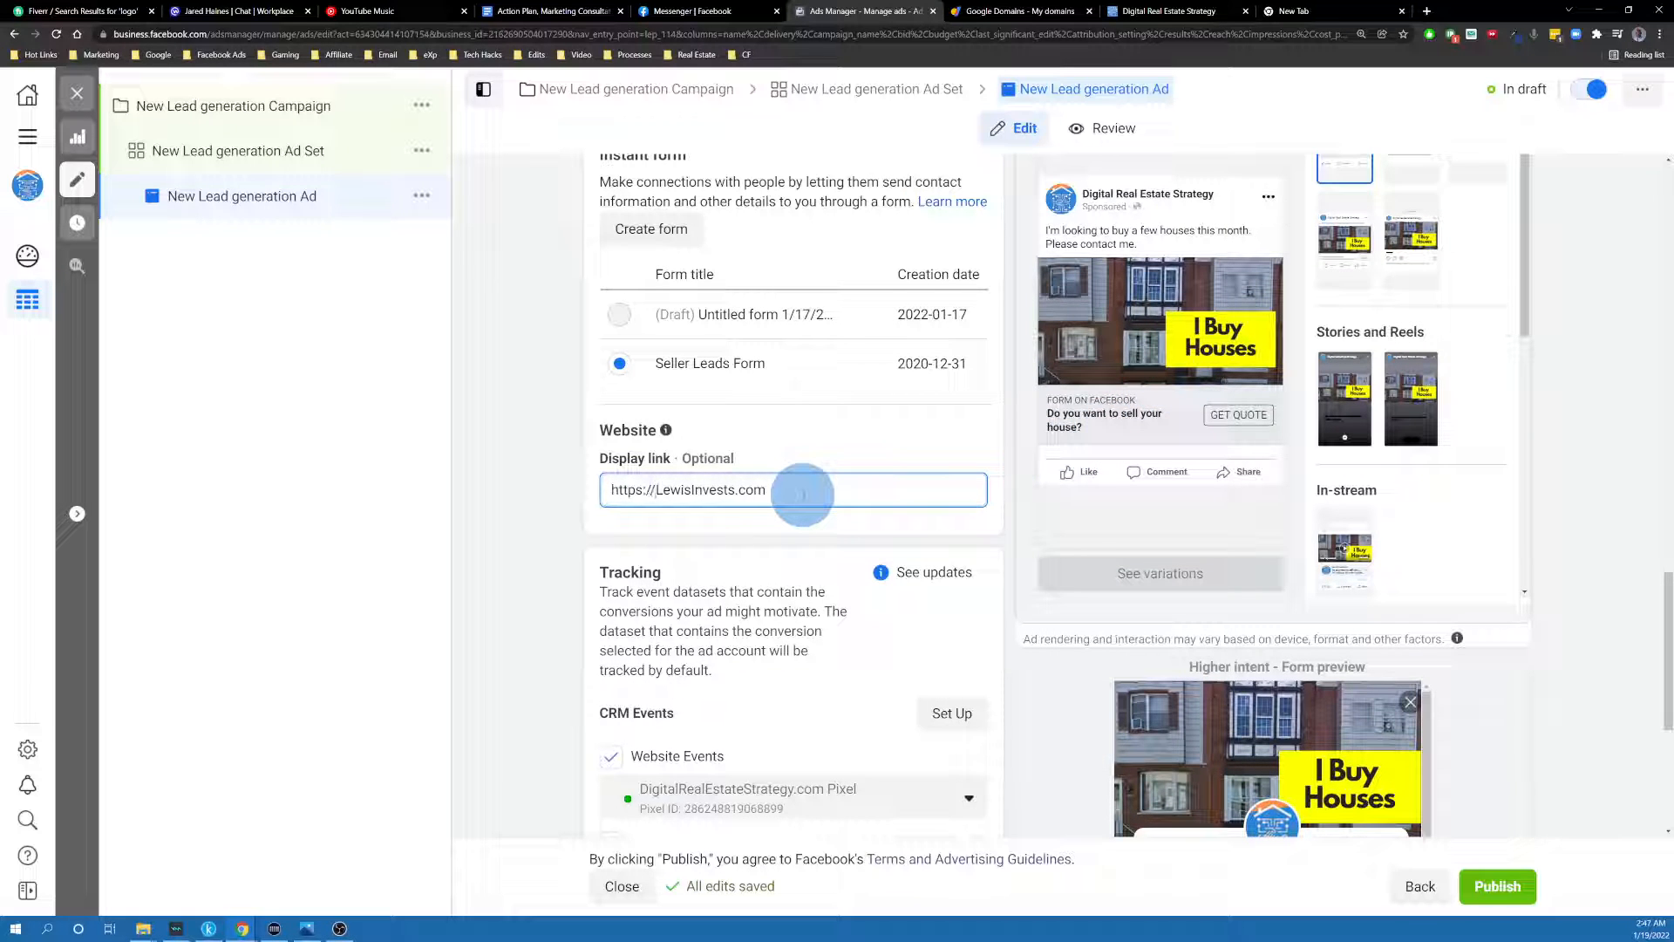
click(526, 456)
Step: Review the ad's preview, identity, destination and tracking settings from start to end before publishing
scroll(1166, 448, up, 2)
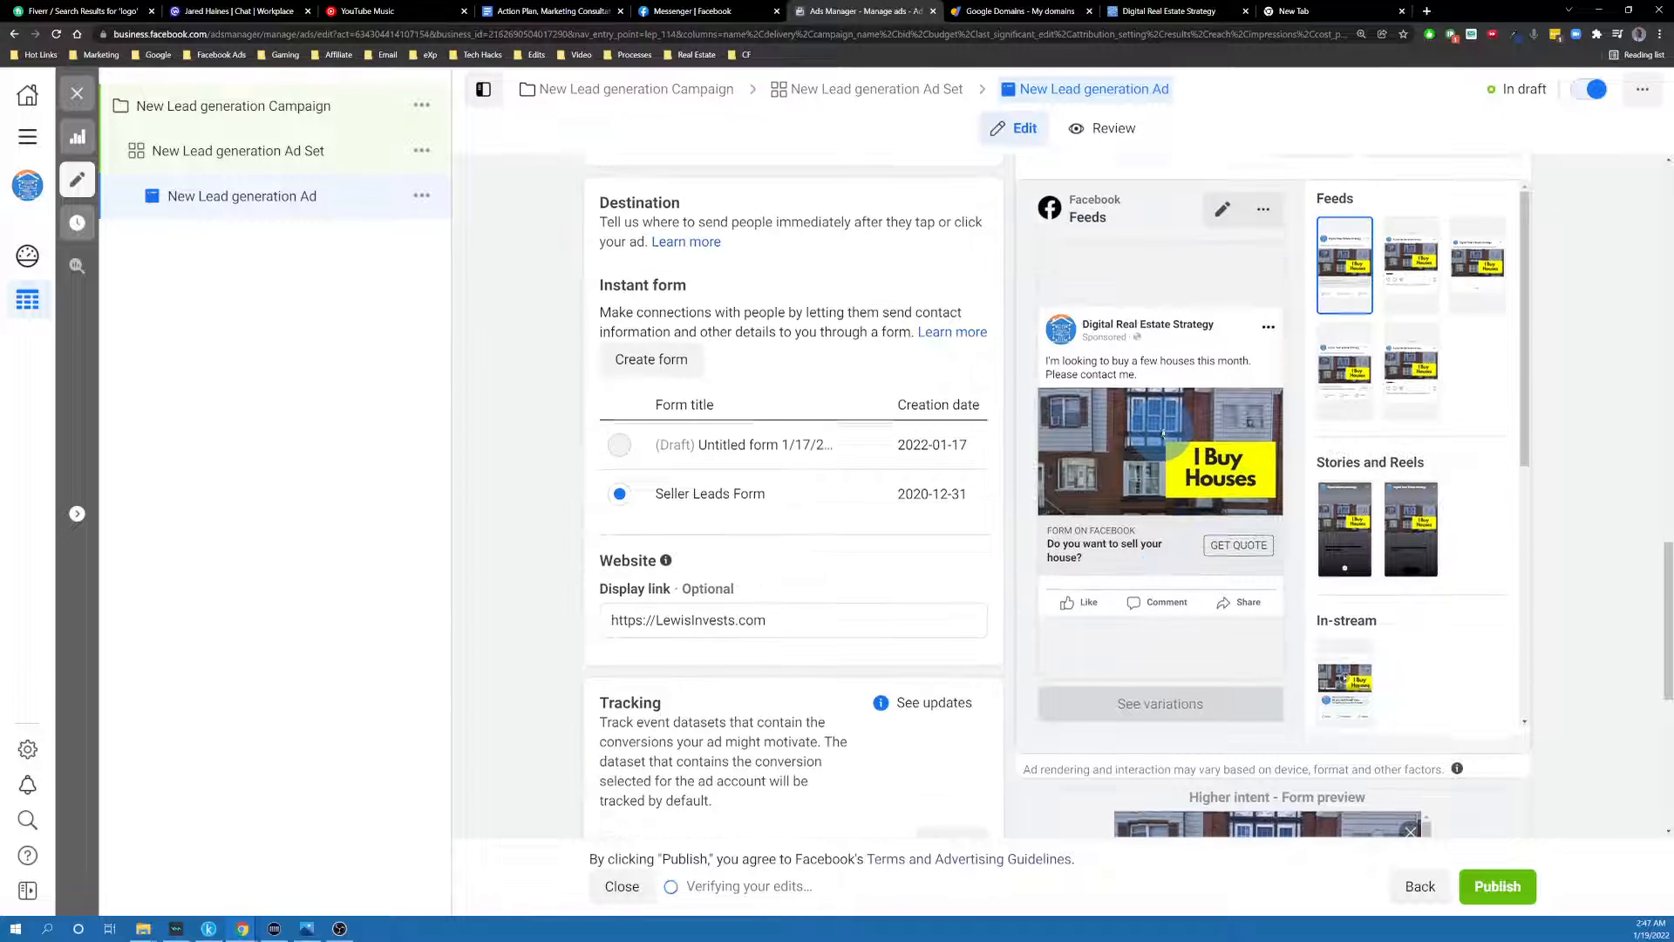
scroll(1195, 463, down, 1)
scroll(1105, 531, up, 2)
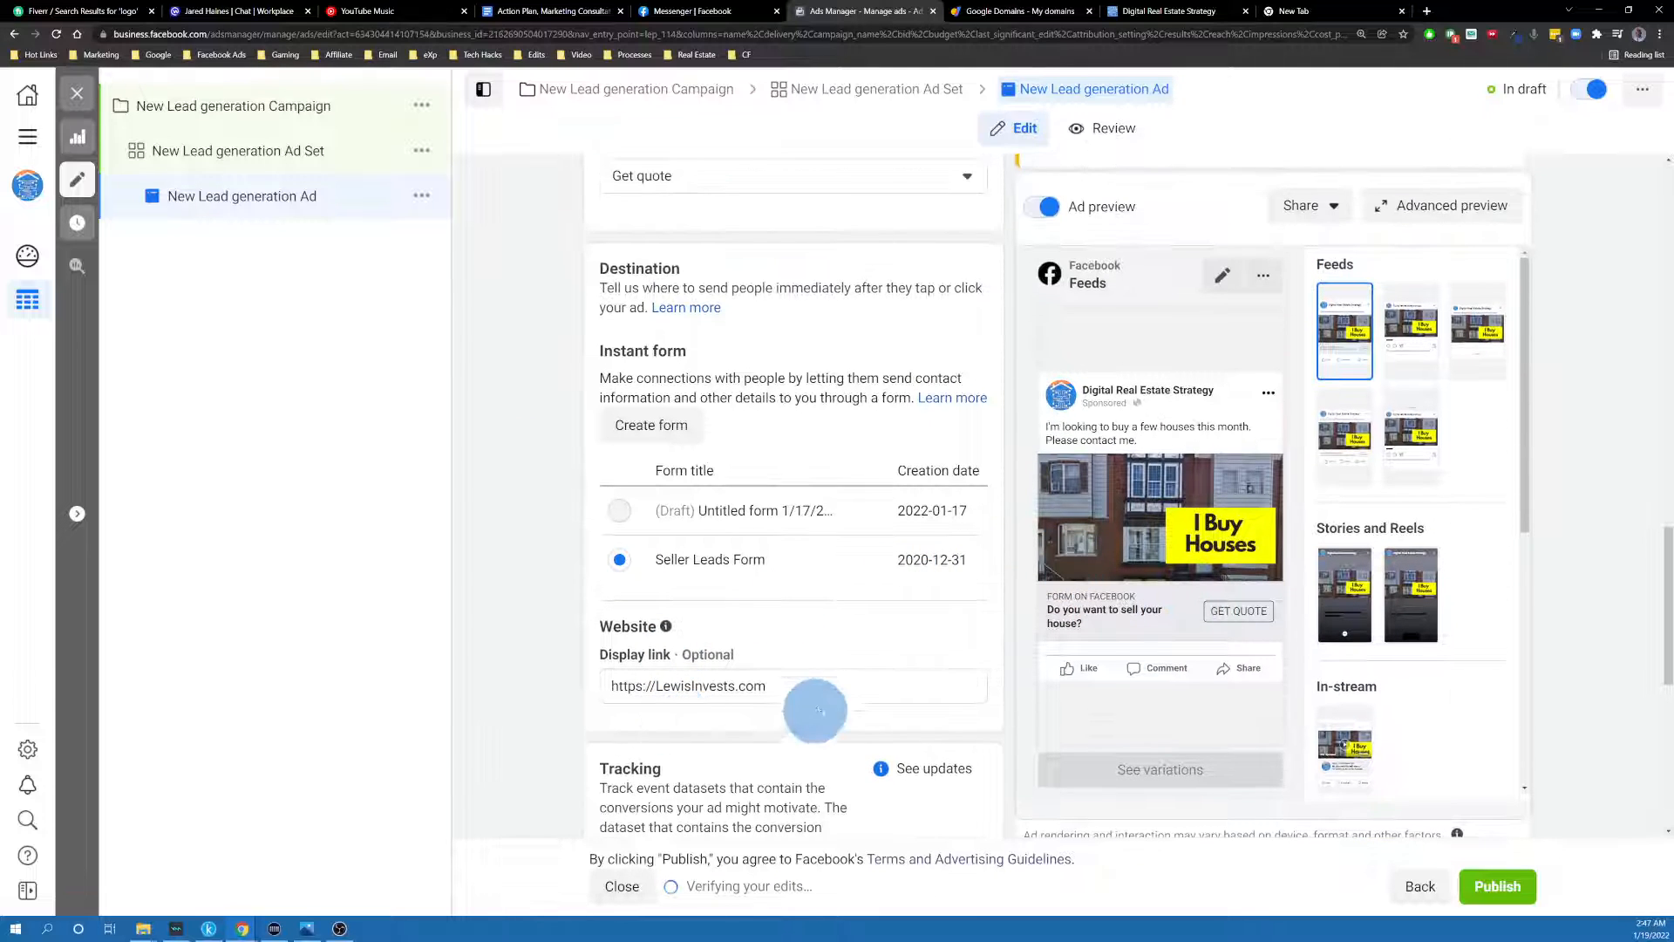
click(820, 685)
scroll(627, 575, down, 6)
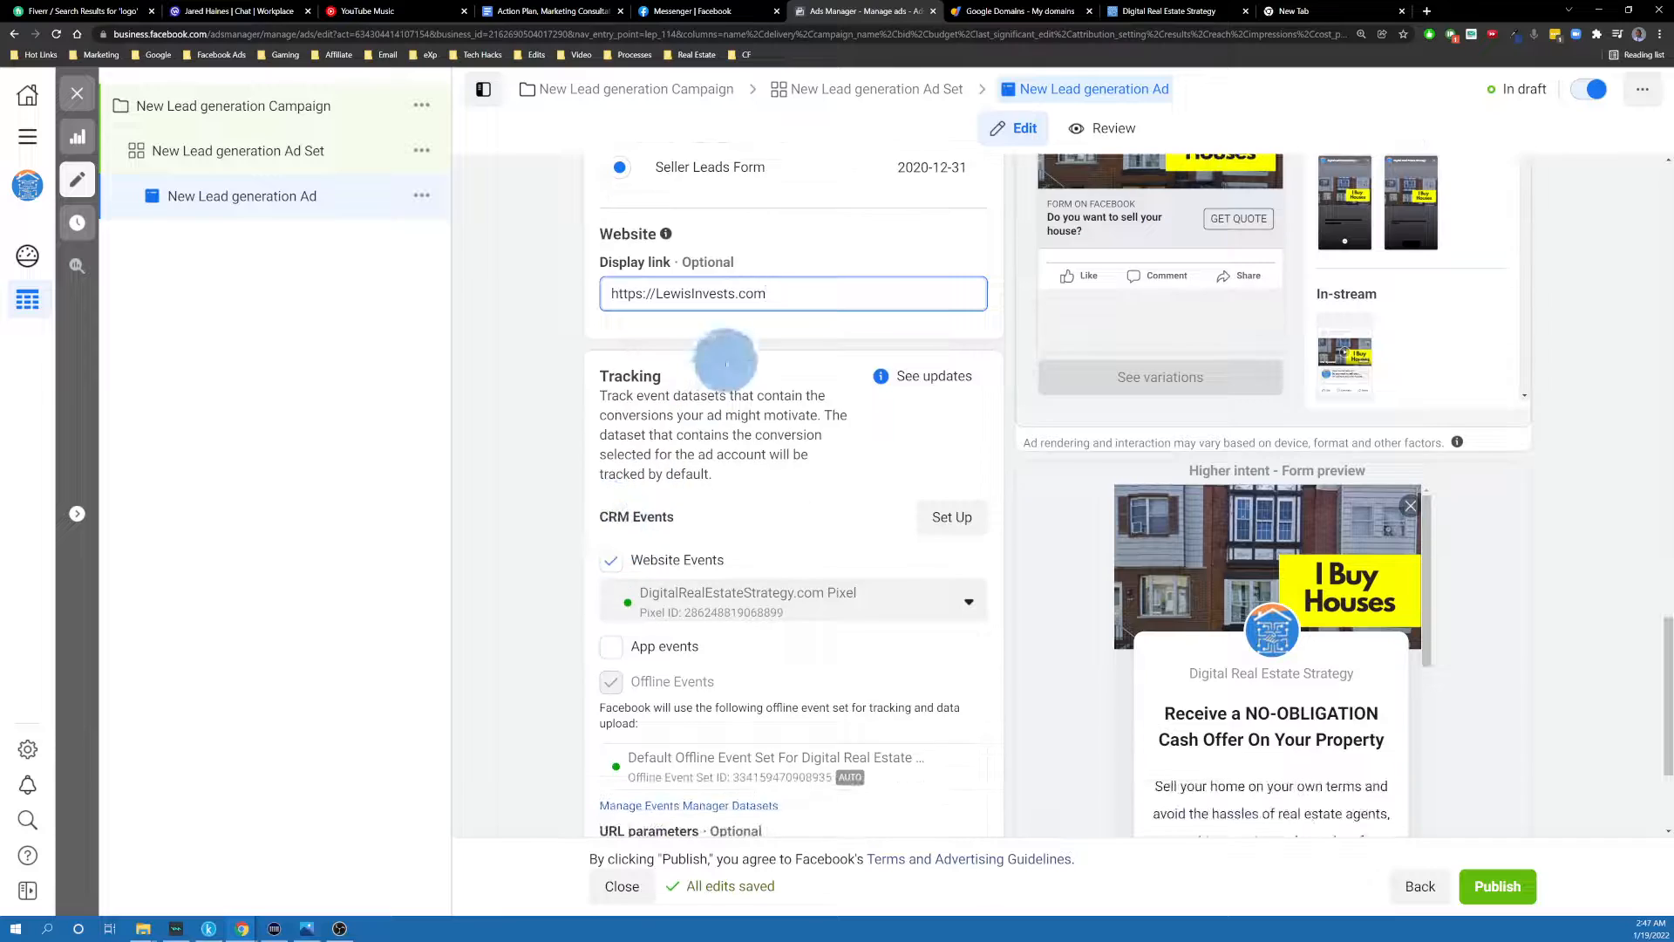
scroll(725, 362, down, 3)
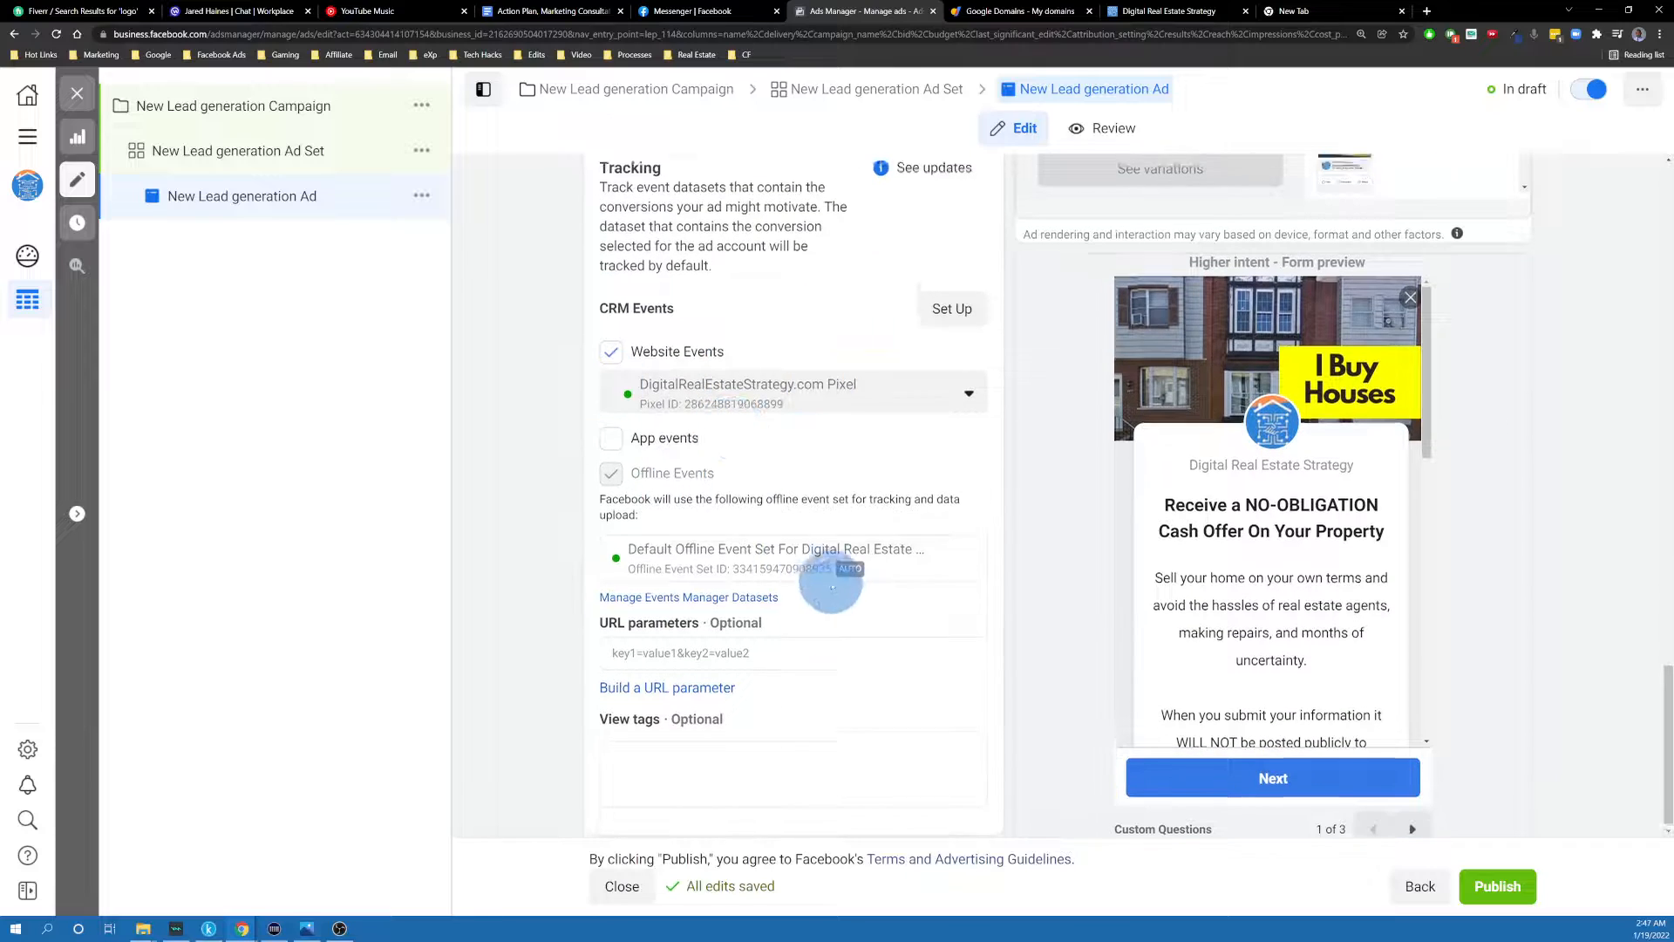
scroll(831, 586, up, 15)
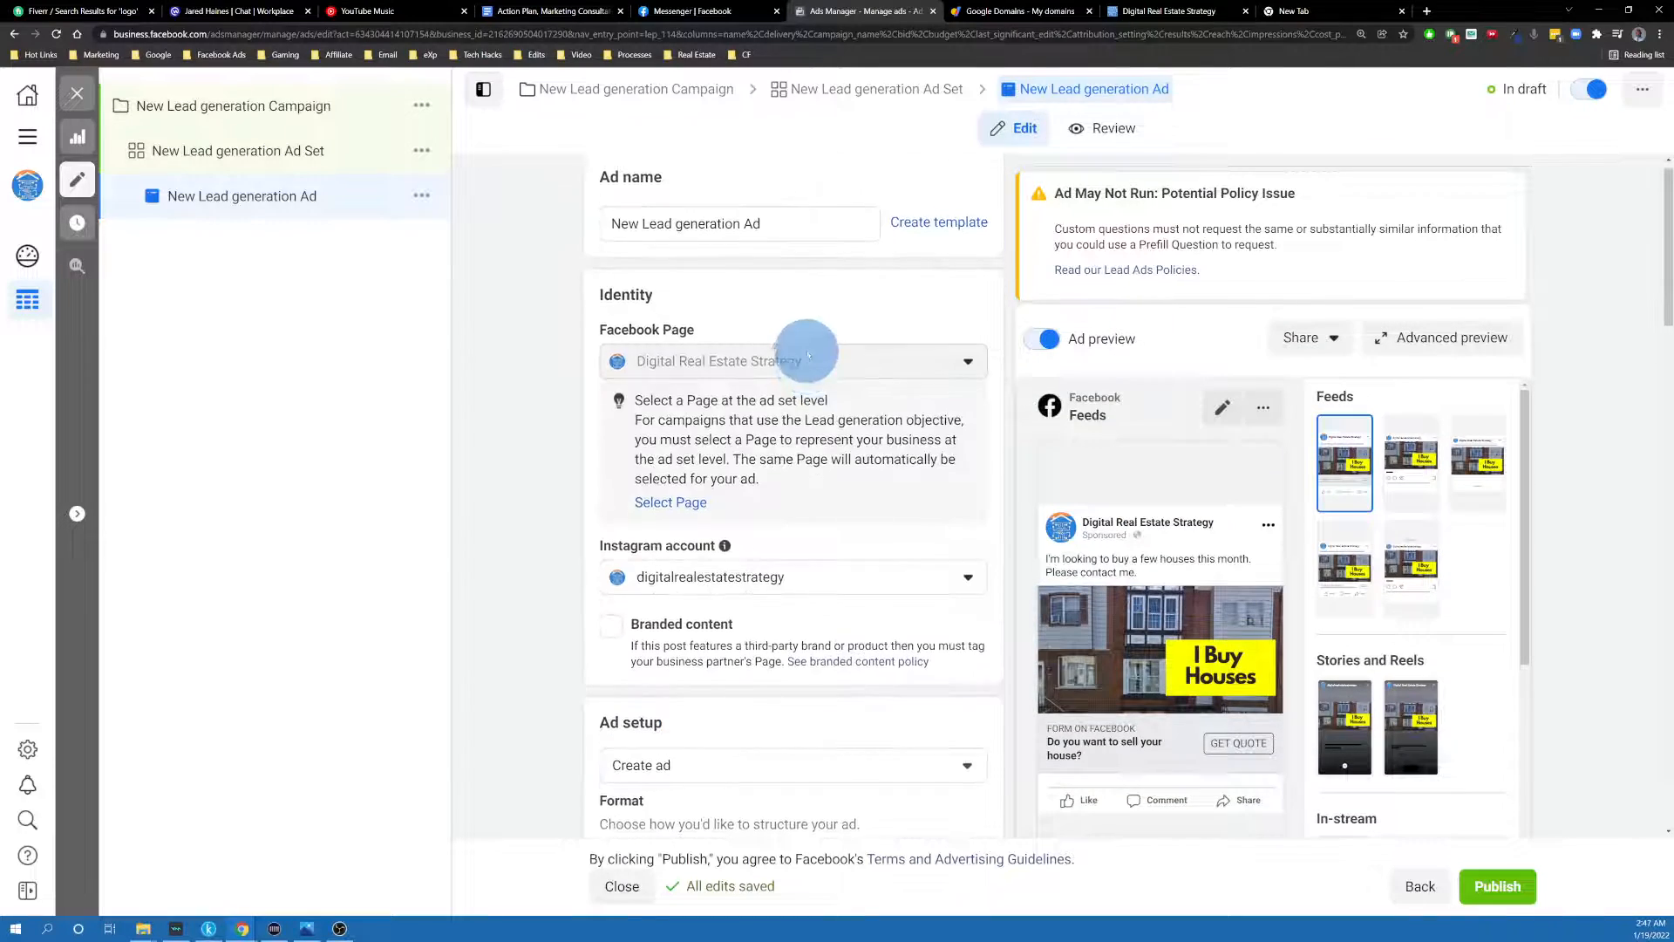
scroll(806, 353, down, 15)
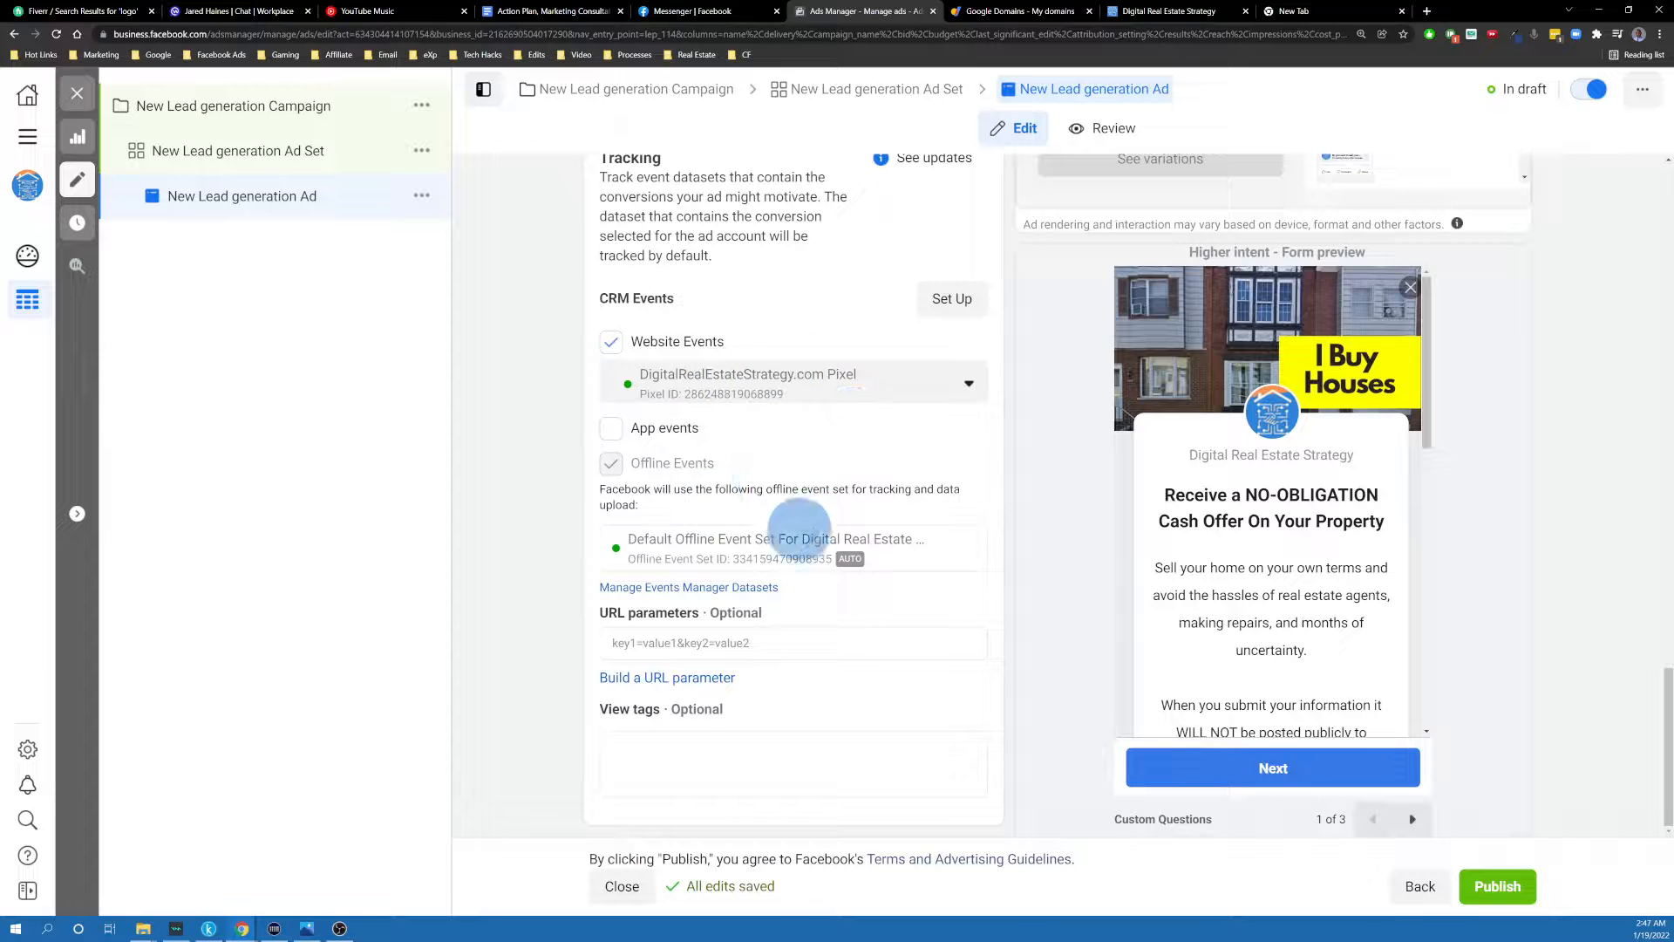
scroll(800, 529, up, 8)
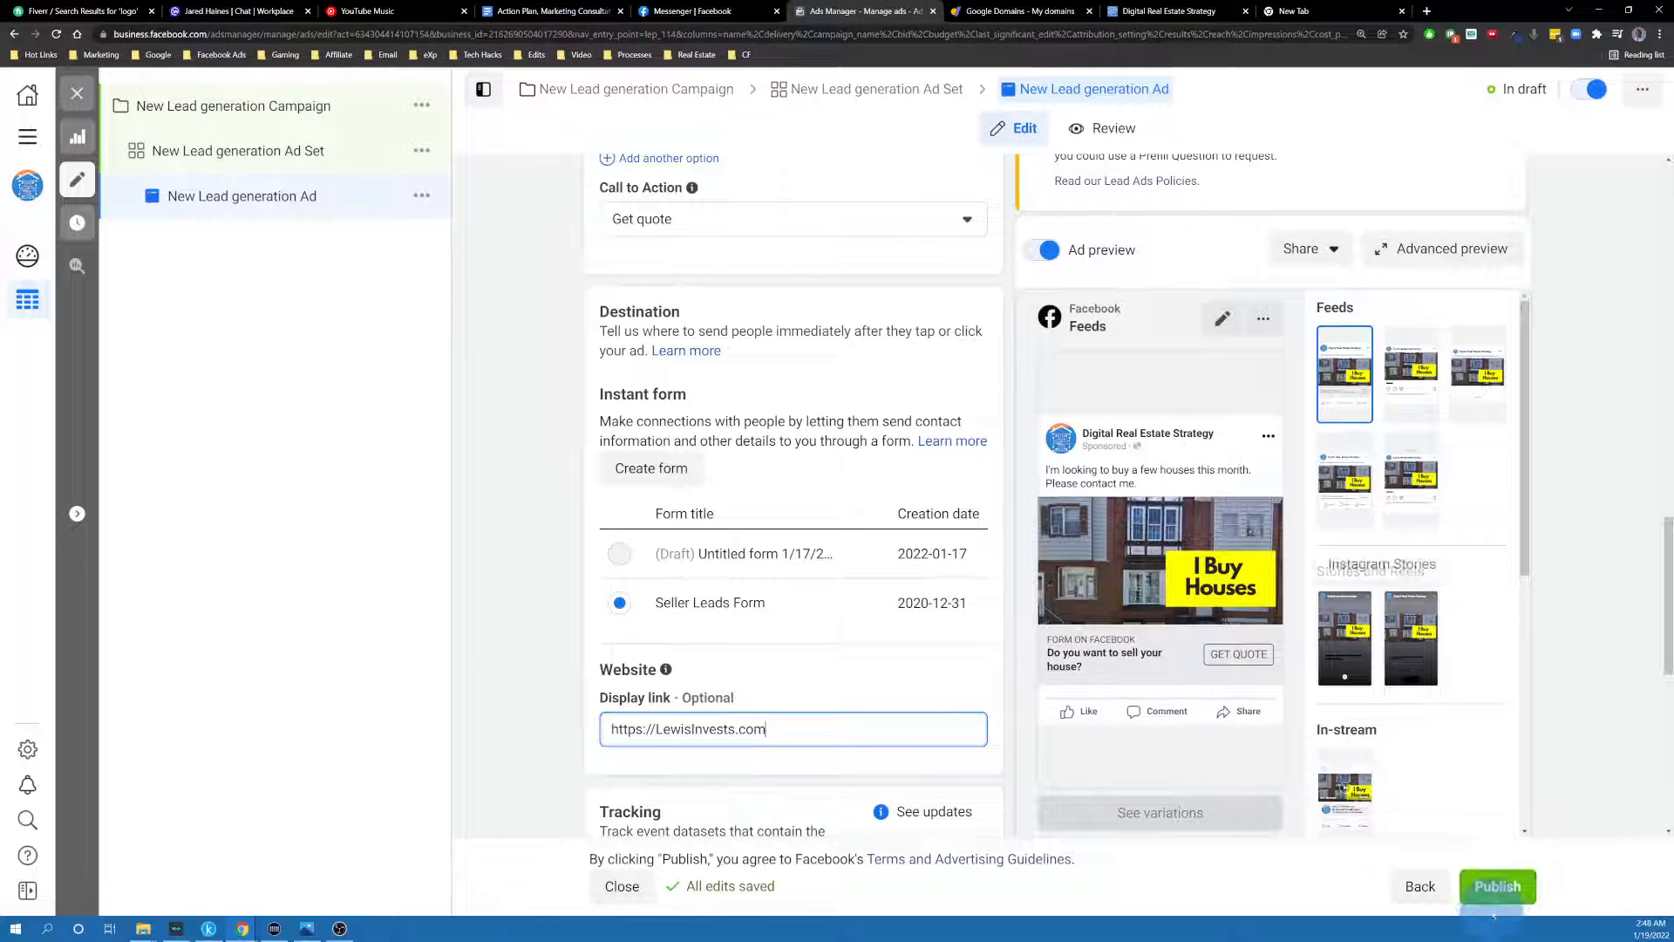